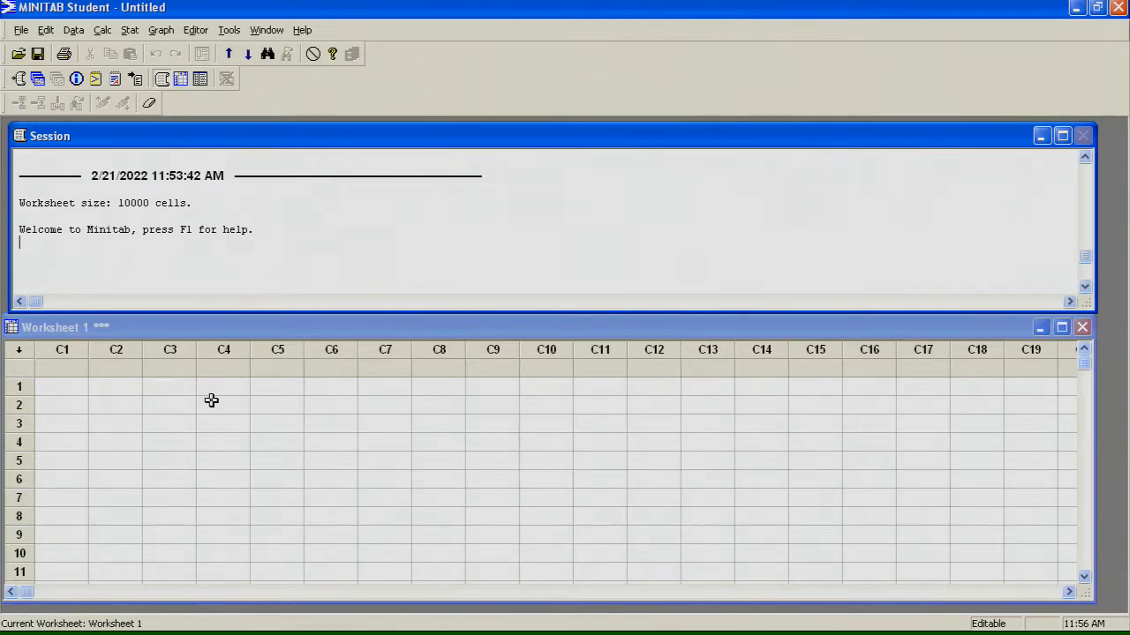
{"action": "left_click", "coordinate": [65, 386]}
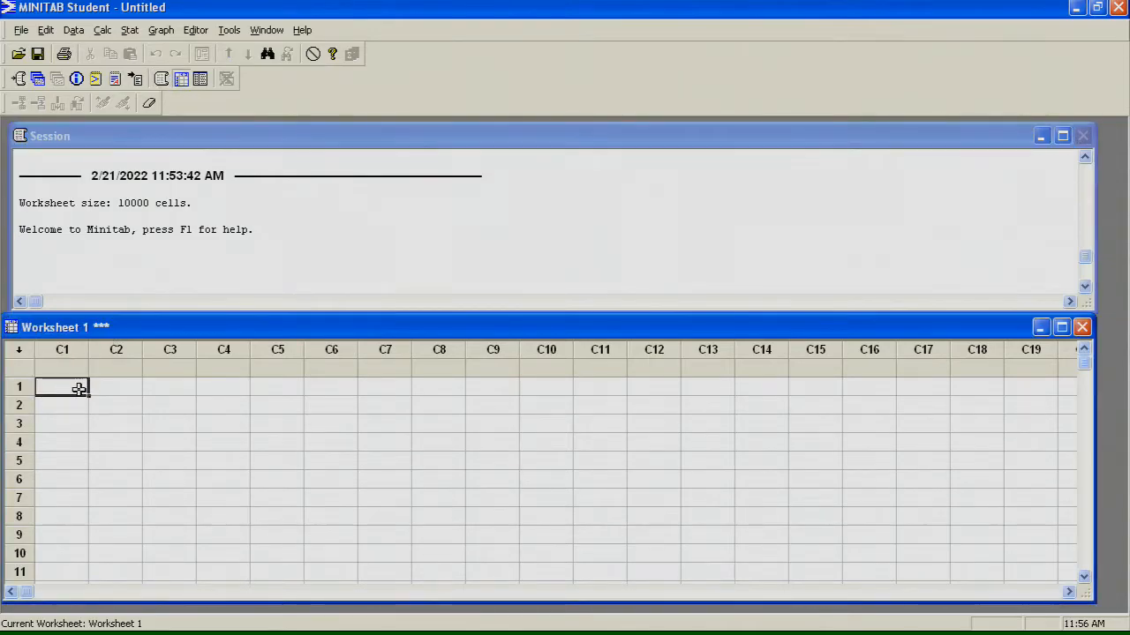
{"action": "left_click", "coordinate": [102, 387]}
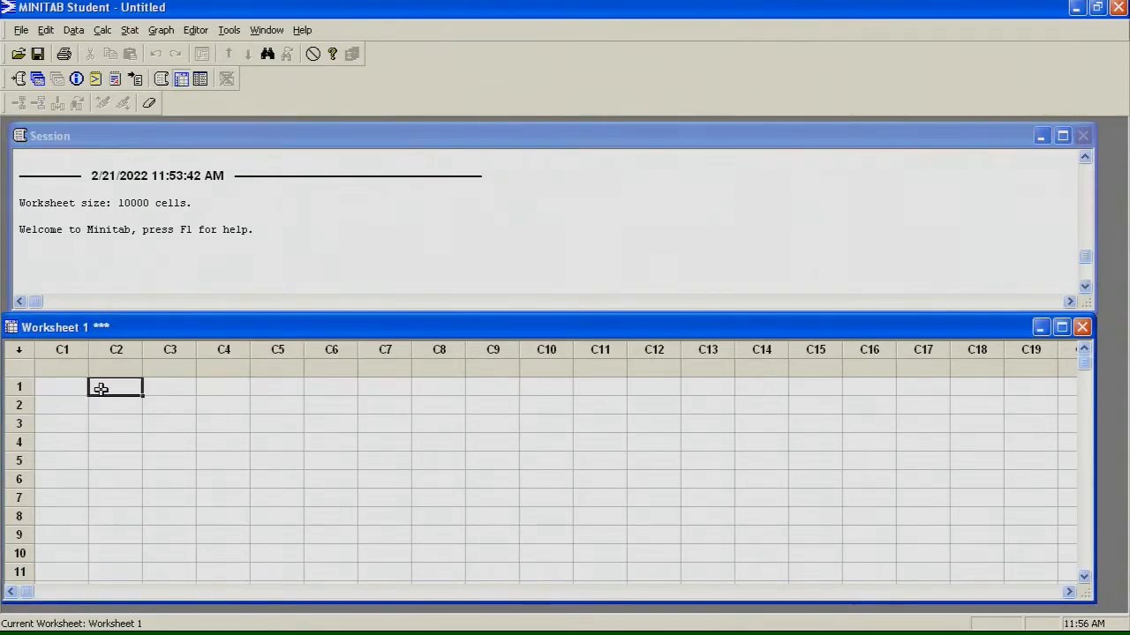
{"action": "left_click", "coordinate": [76, 390]}
{"action": "left_click", "coordinate": [124, 406]}
Step: Enter the values 89, 90, 87 and 95 in rows 1 to 4 of column C1
{"action": "left_click", "coordinate": [73, 386]}
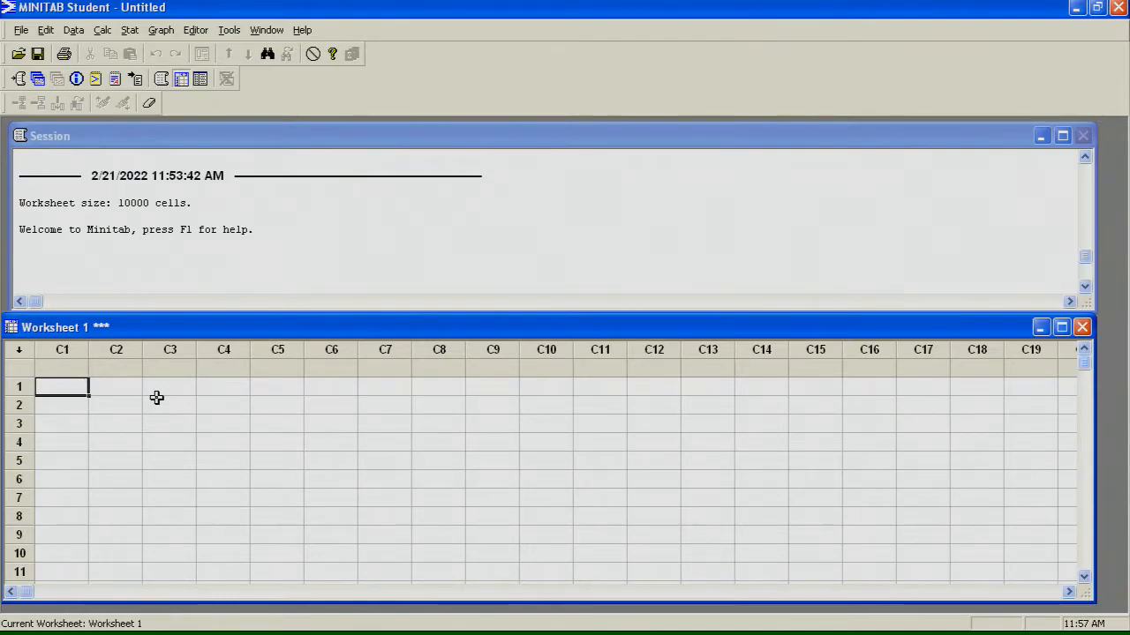
{"action": "type", "text": "89"}
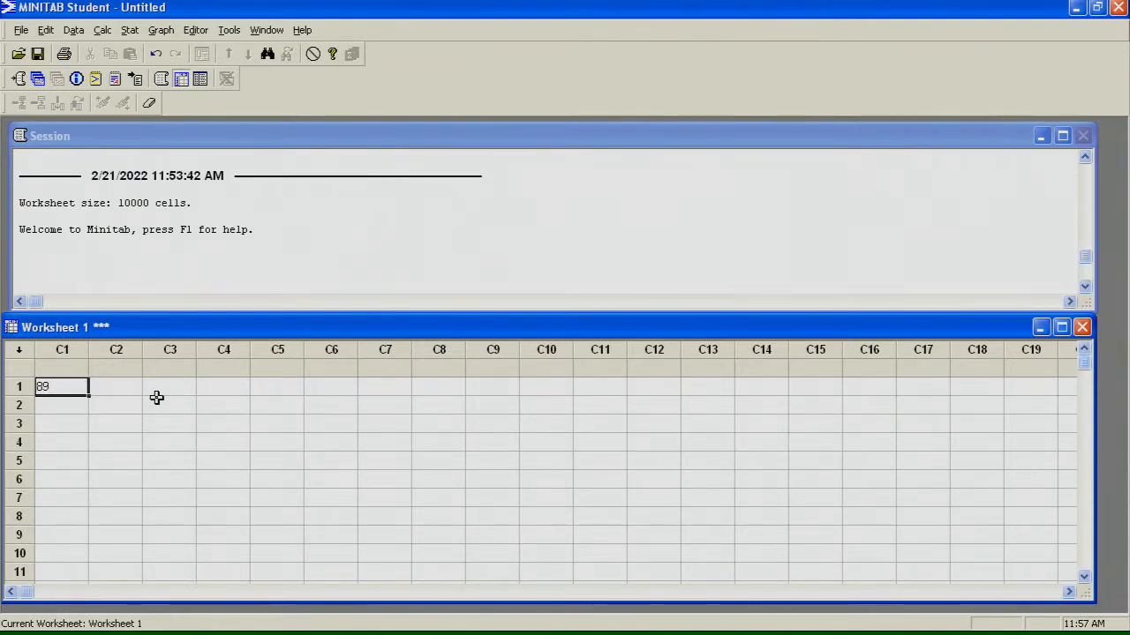
{"action": "key", "text": "Return"}
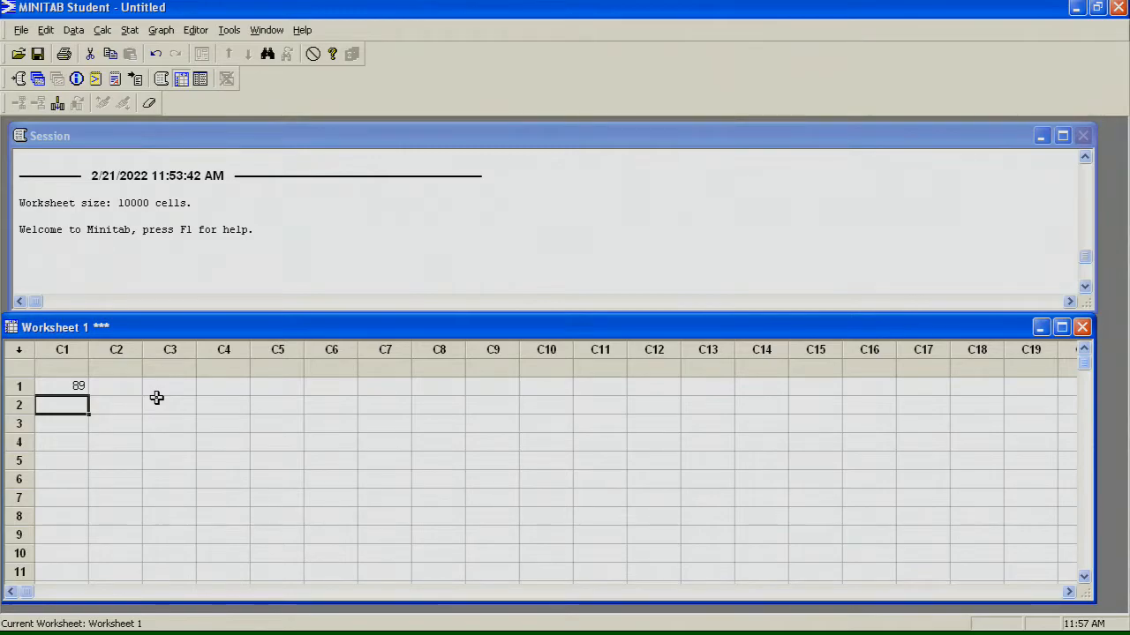
{"action": "type", "text": "90"}
{"action": "key", "text": "Return"}
{"action": "type", "text": "87"}
{"action": "key", "text": "Return"}
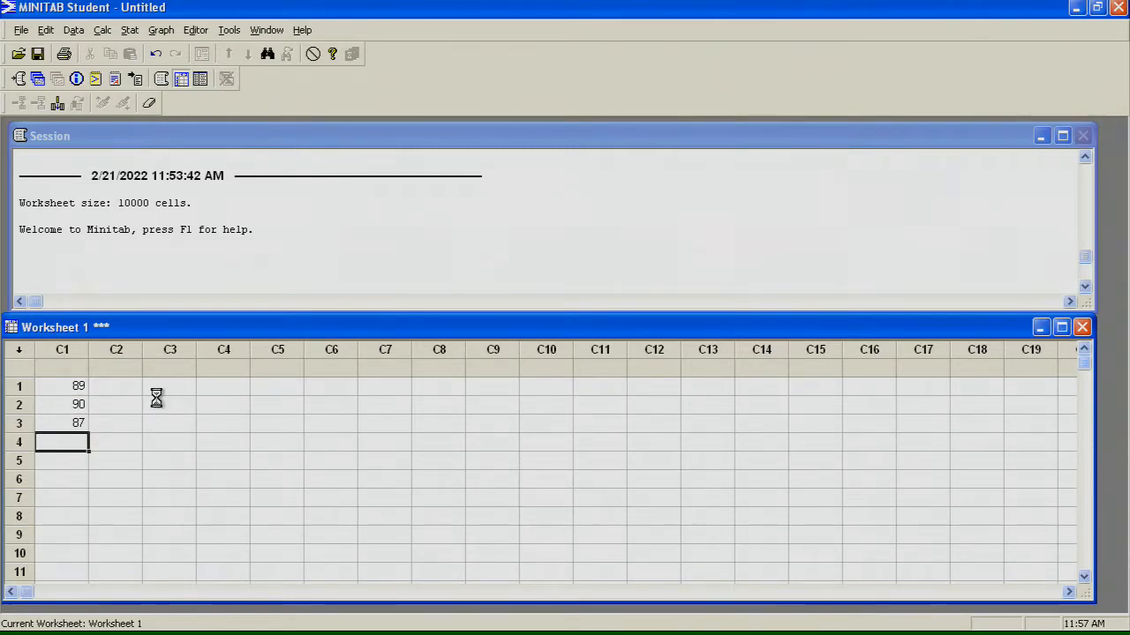
{"action": "type", "text": "95"}
{"action": "key", "text": "Return"}
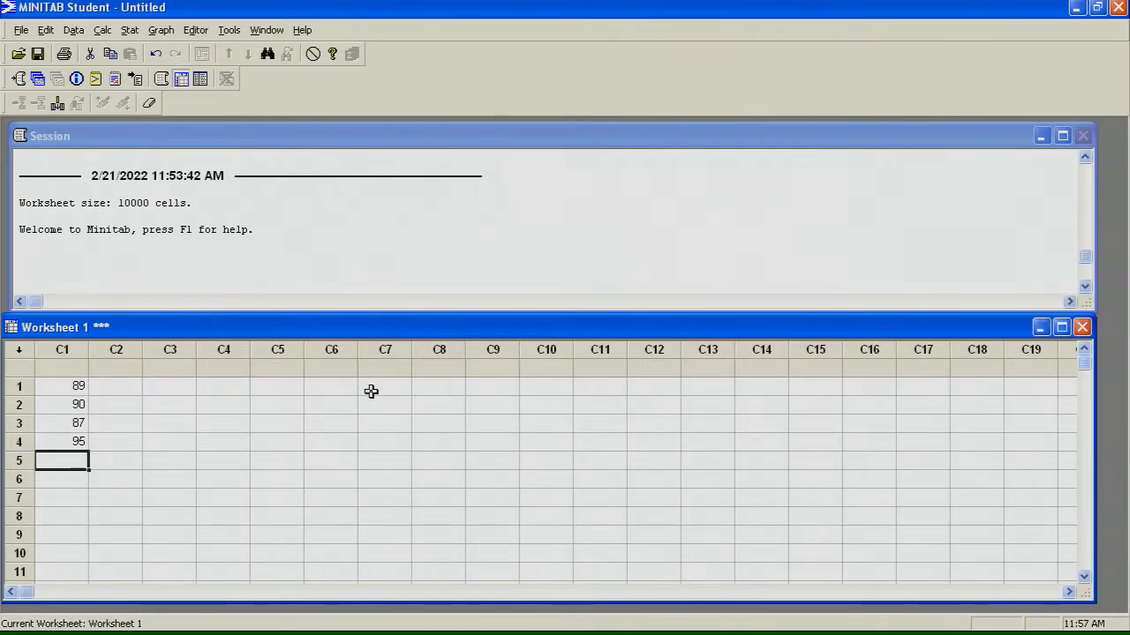
Step: Enter the values 86, 81, 102 and 105 in rows 5 to 8 of column C1
{"action": "type", "text": "86"}
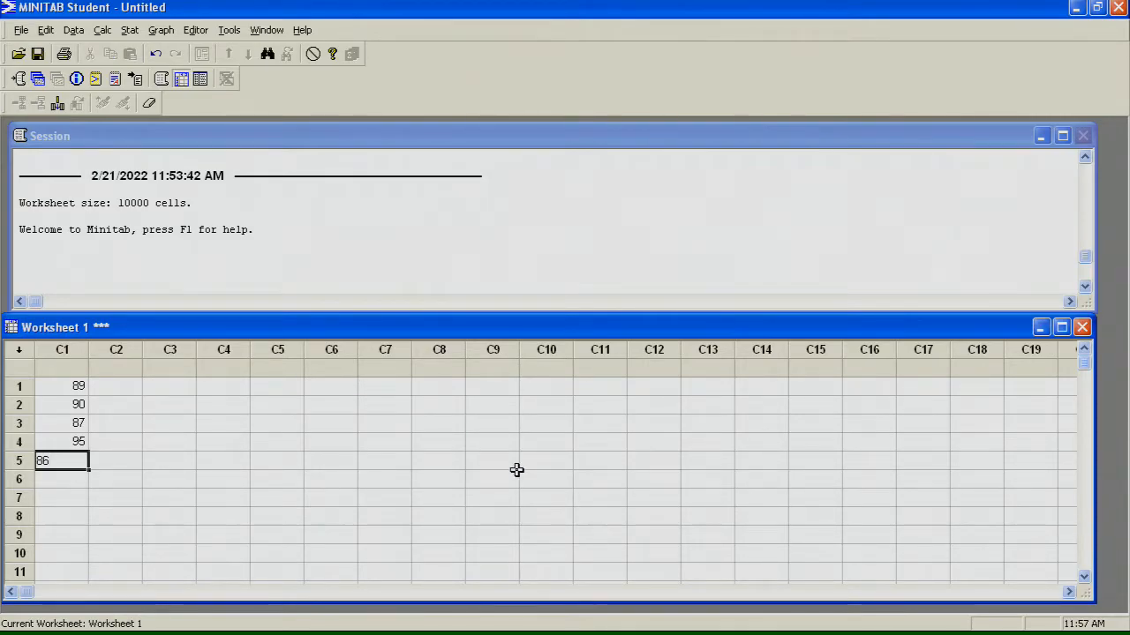
{"action": "key", "text": "Return"}
{"action": "type", "text": "81"}
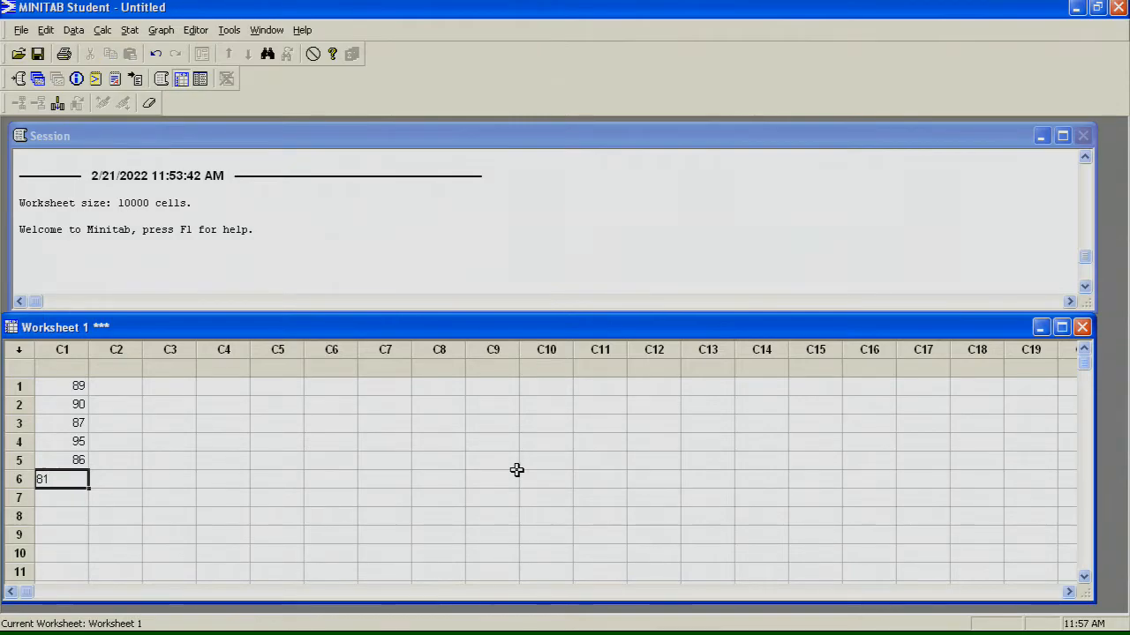
{"action": "key", "text": "Return"}
{"action": "type", "text": "102"}
{"action": "key", "text": "Return"}
{"action": "type", "text": "105"}
{"action": "key", "text": "Return"}
Step: Enter the values 83, 88, 91 and 79 in rows 9 to 12 of column C1
{"action": "type", "text": "83"}
{"action": "key", "text": "Return"}
{"action": "type", "text": "88"}
{"action": "key", "text": "Return"}
{"action": "type", "text": "91"}
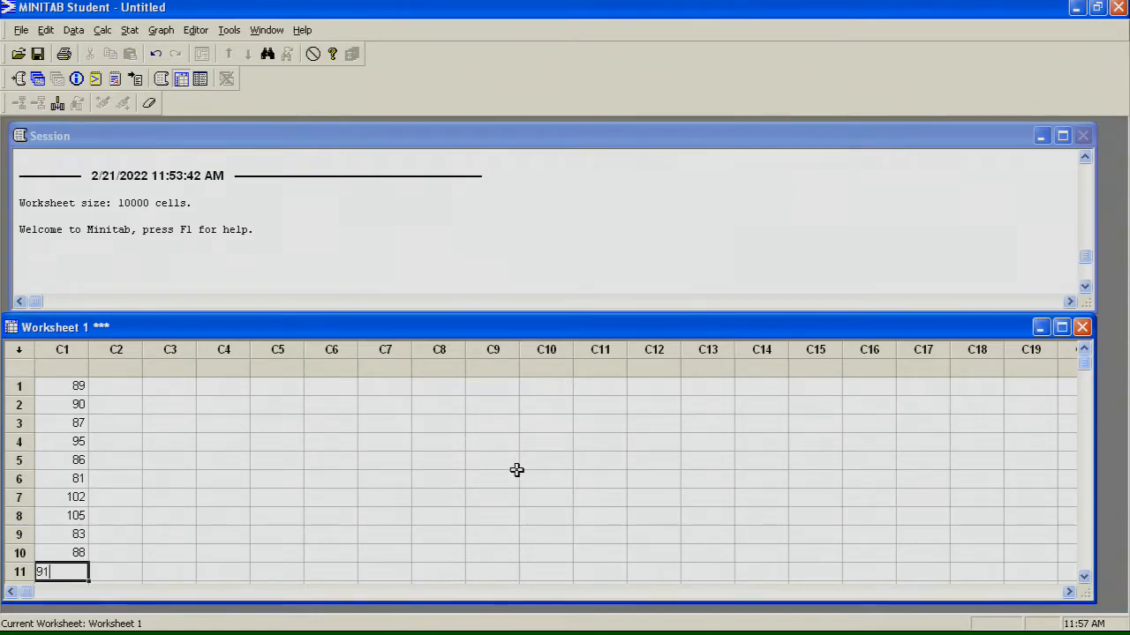
{"action": "key", "text": "Return"}
{"action": "type", "text": "79"}
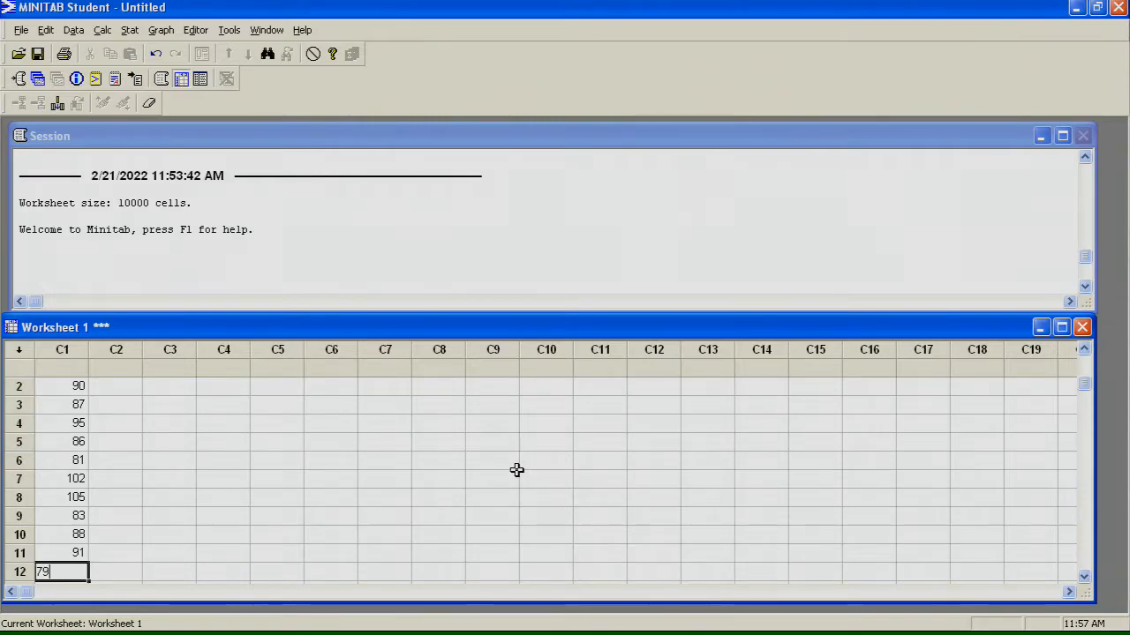
{"action": "key", "text": "Right"}
Step: Name column C1 round1 and column C2 round2
{"action": "key", "text": "Up"}
{"action": "key", "text": "Up"}
{"action": "key", "text": "Up"}
{"action": "key", "text": "Up"}
{"action": "key", "text": "Up"}
{"action": "key", "text": "Up"}
{"action": "key", "text": "Up"}
{"action": "key", "text": "Up"}
{"action": "key", "text": "Up"}
{"action": "key", "text": "Up"}
{"action": "key", "text": "Up"}
{"action": "key", "text": "Up"}
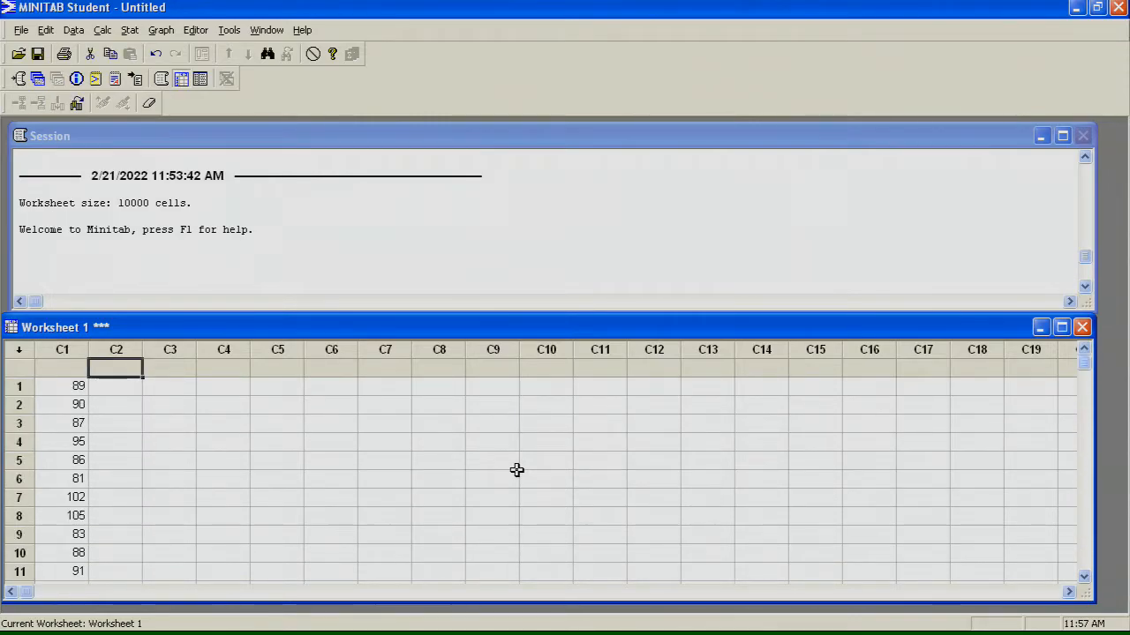
{"action": "key", "text": "Left"}
{"action": "type", "text": "ro"}
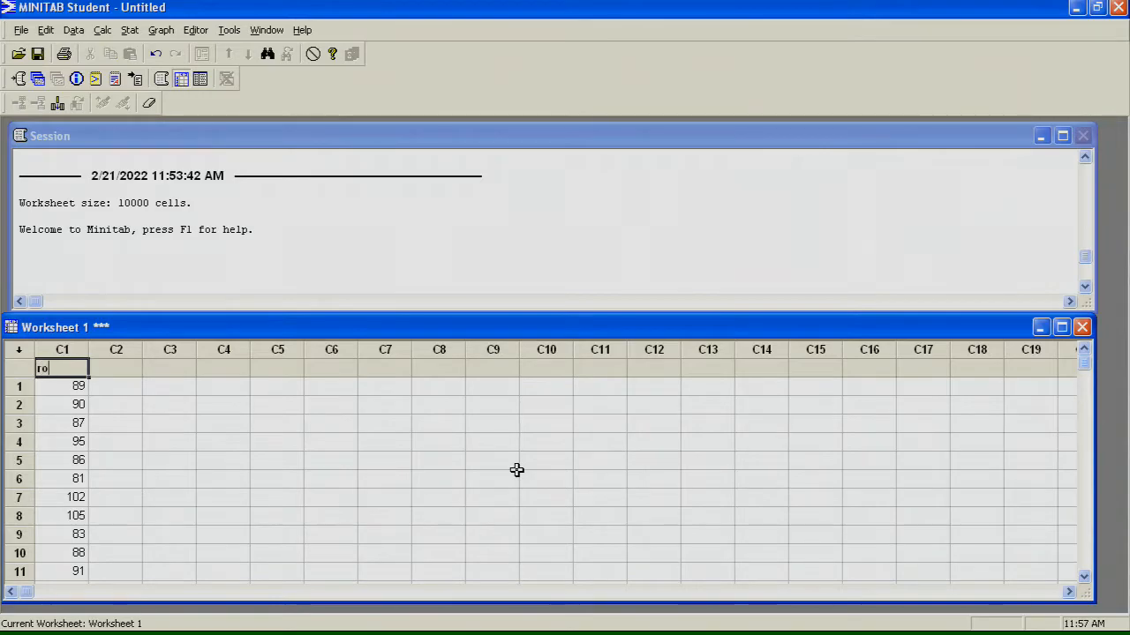
{"action": "type", "text": "und1"}
{"action": "key", "text": "Right"}
{"action": "type", "text": "round2"}
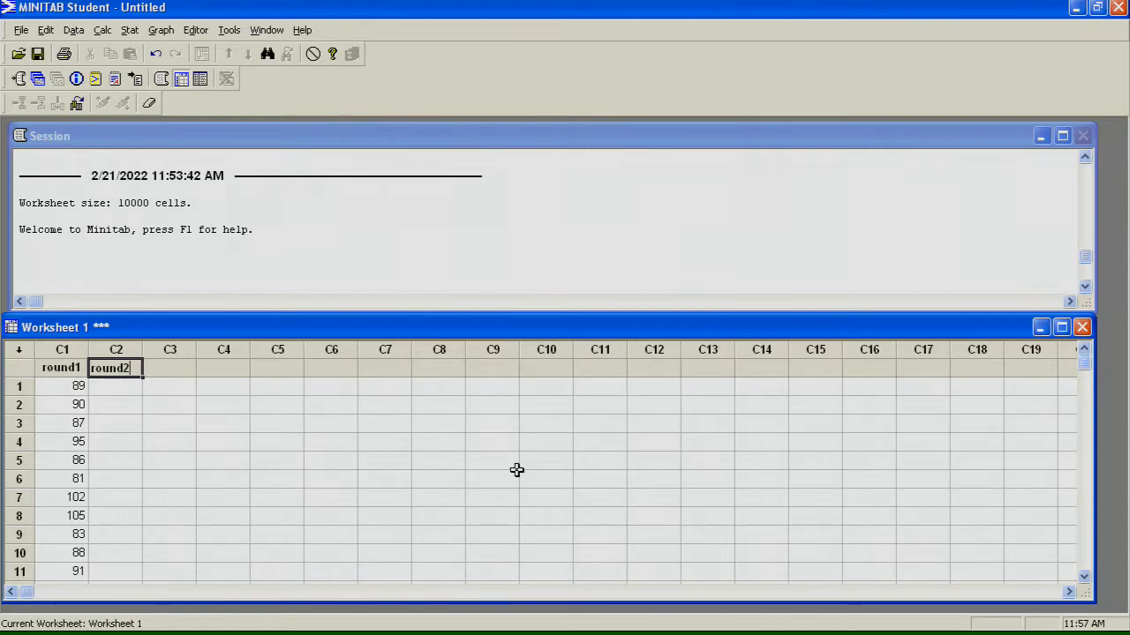
{"action": "key", "text": "Return"}
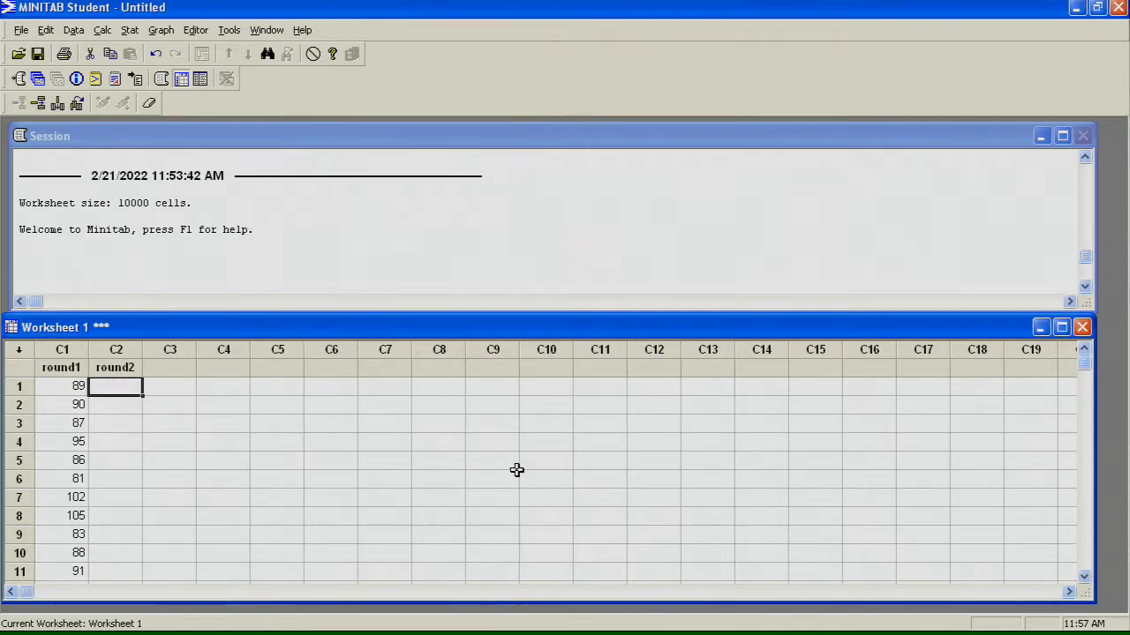
{"action": "key", "text": "Up"}
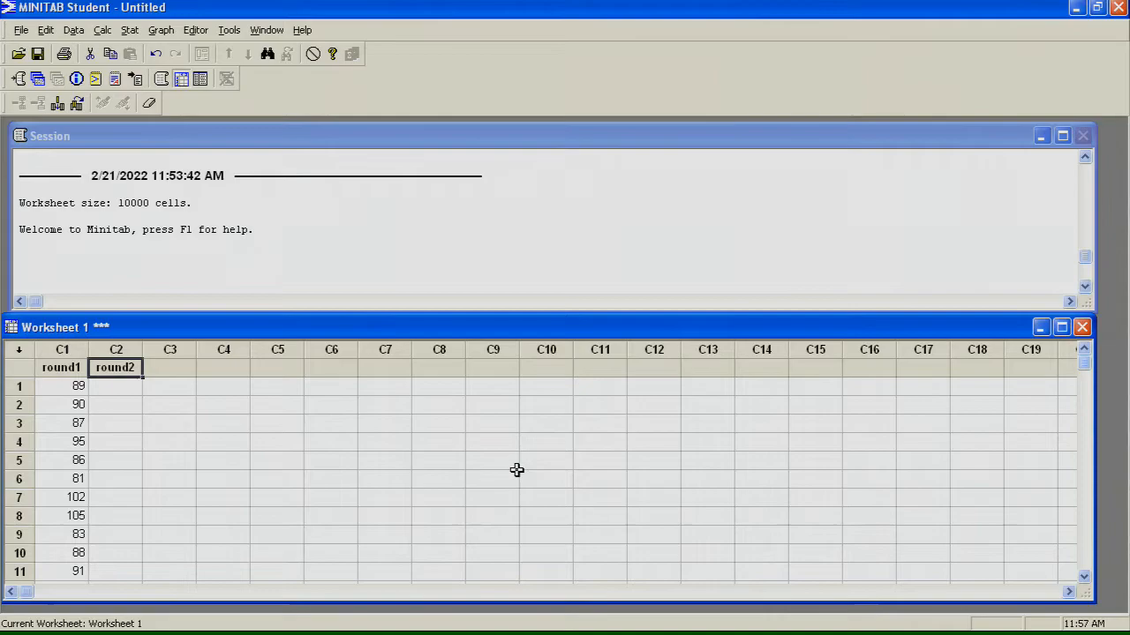
{"action": "key", "text": "Down"}
{"action": "key", "text": "Up"}
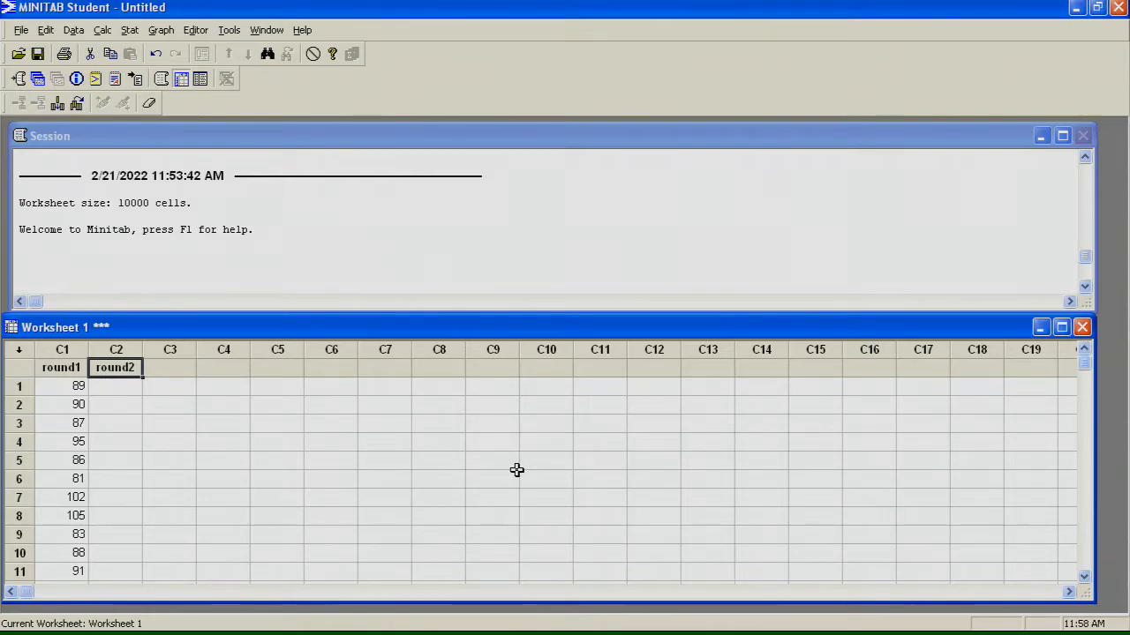
Step: Enter the values 94, 85, 89 and 89 in rows 1 to 4 of the round2 column
{"action": "key", "text": "Return"}
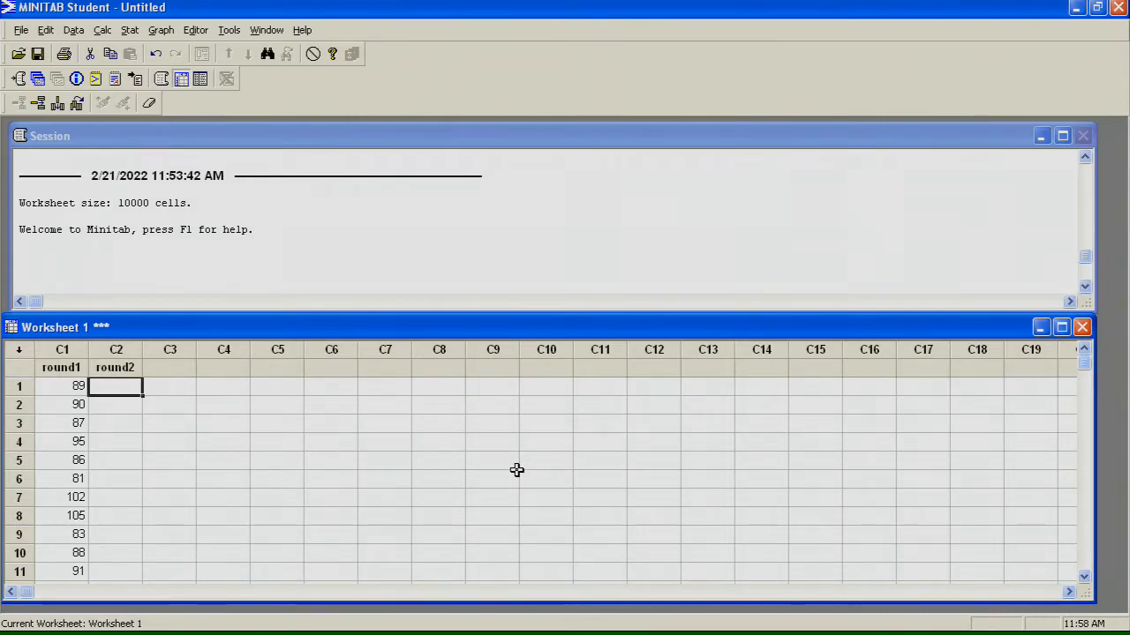
{"action": "type", "text": "94"}
{"action": "key", "text": "Return"}
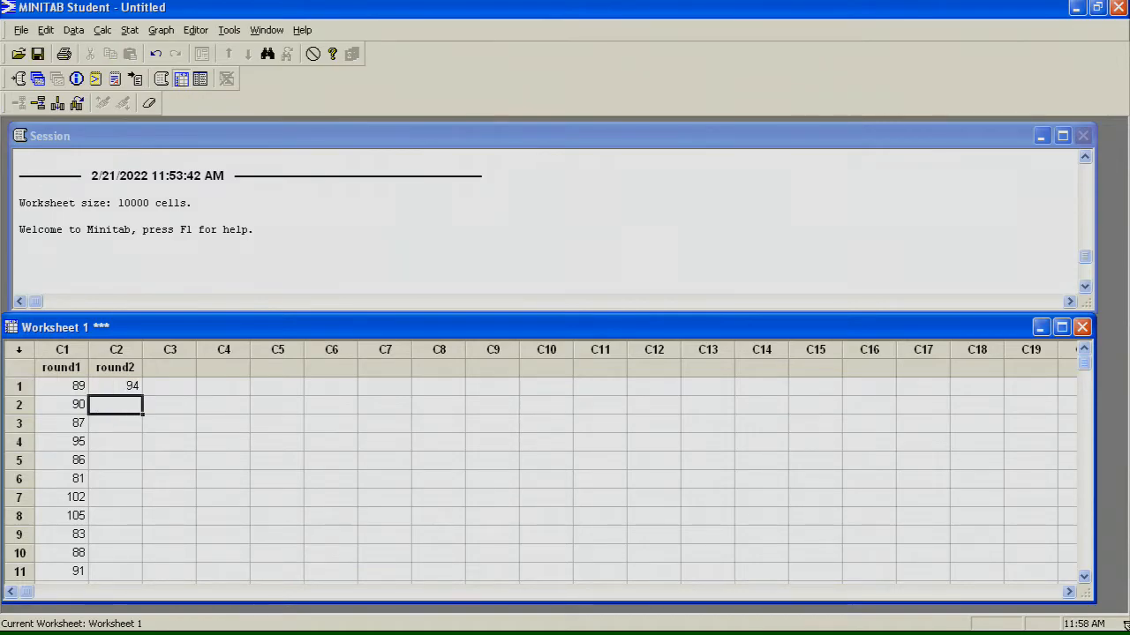
{"action": "type", "text": "85"}
{"action": "key", "text": "Return"}
{"action": "type", "text": "89"}
{"action": "key", "text": "Return"}
{"action": "type", "text": "89"}
{"action": "key", "text": "Return"}
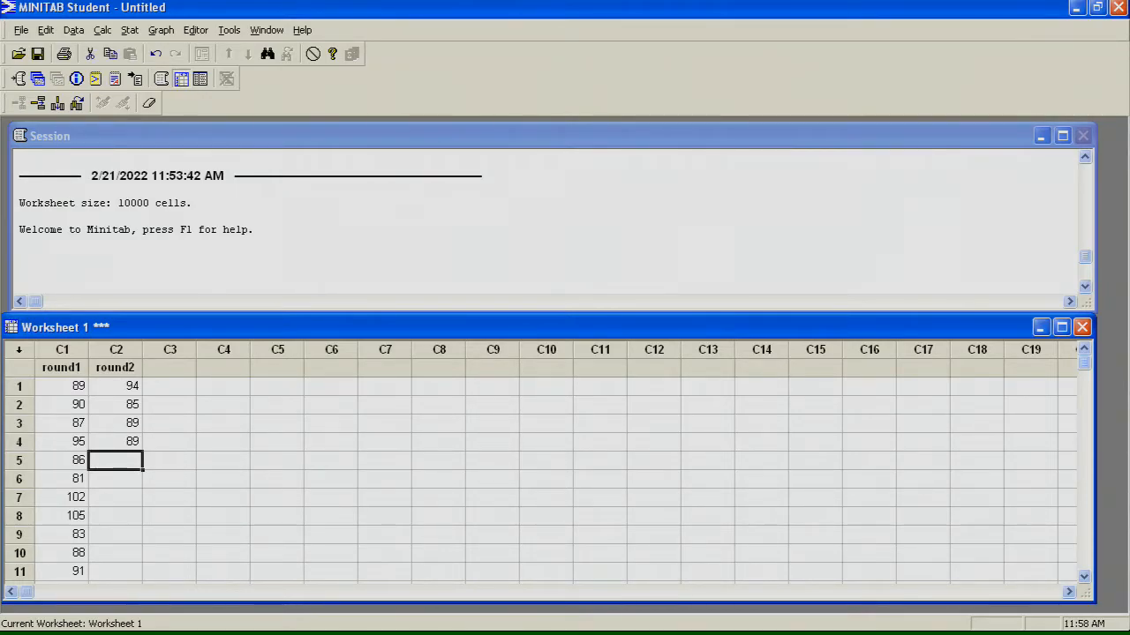
Step: Enter the values 81, 76 and 107 in rows 5 to 7 of the round2 column
{"action": "type", "text": "81"}
{"action": "key", "text": "Return"}
{"action": "type", "text": "76"}
{"action": "key", "text": "Return"}
{"action": "type", "text": "107"}
{"action": "key", "text": "Return"}
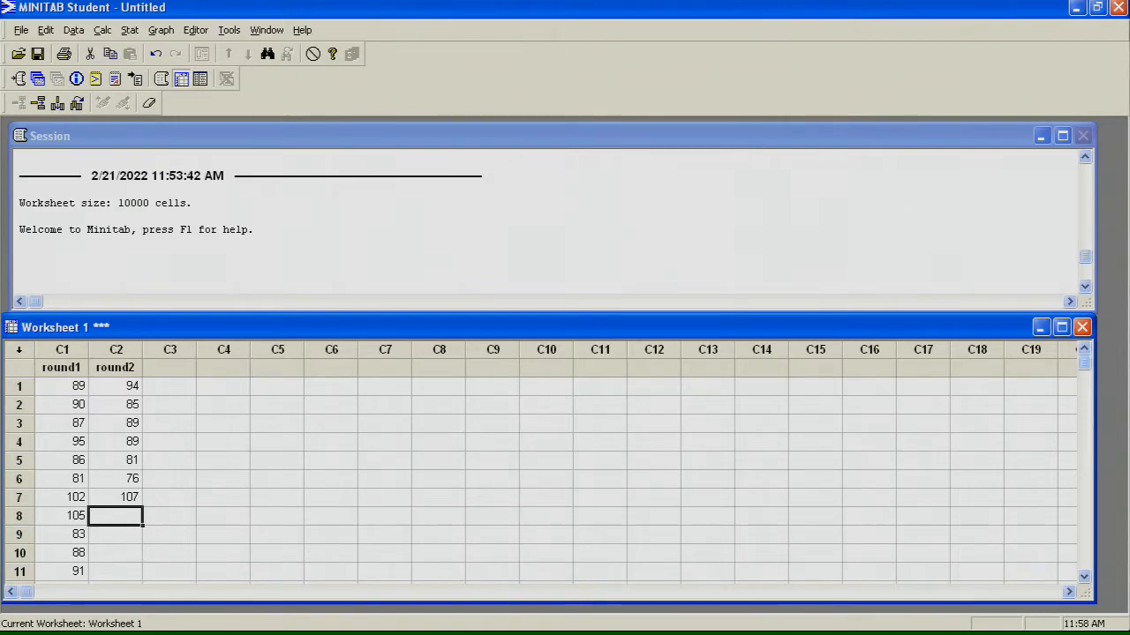
Step: Enter the values 89, 87, 91, 88 and 80 in rows 8 to 12 of the round2 column
{"action": "type", "text": "89"}
{"action": "key", "text": "Return"}
{"action": "type", "text": "87"}
{"action": "key", "text": "Return"}
{"action": "type", "text": "91"}
{"action": "key", "text": "Return"}
{"action": "type", "text": "88"}
{"action": "key", "text": "Return"}
{"action": "type", "text": "80"}
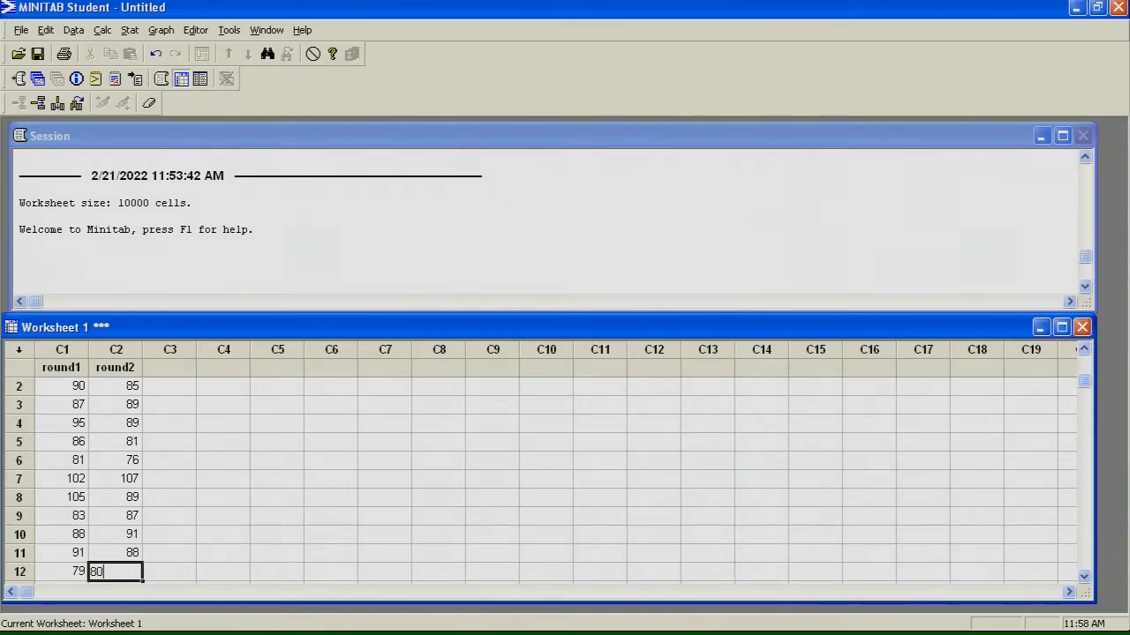
{"action": "key", "text": "Up"}
{"action": "key", "text": "Up"}
{"action": "key", "text": "Up"}
{"action": "key", "text": "Up"}
{"action": "key", "text": "Up"}
{"action": "key", "text": "Up"}
{"action": "key", "text": "Up"}
{"action": "key", "text": "Up"}
{"action": "key", "text": "Up"}
{"action": "key", "text": "Up"}
{"action": "key", "text": "Up"}
{"action": "key", "text": "Up"}
{"action": "key", "text": "Left"}
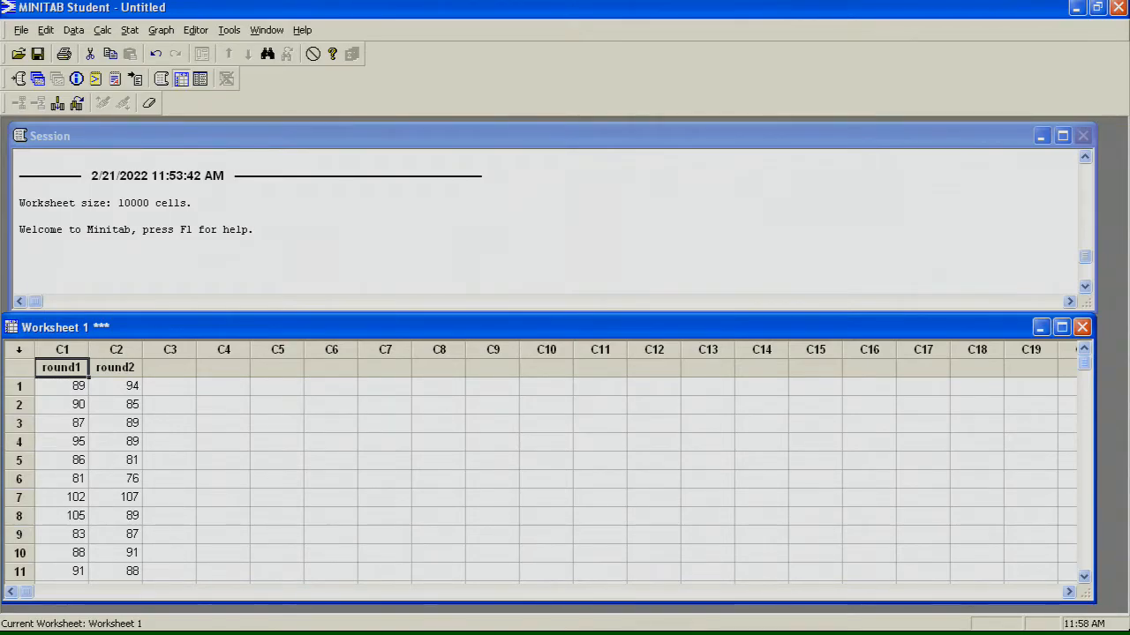
{"action": "key", "text": "Down"}
{"action": "key", "text": "Down"}
{"action": "key", "text": "Down"}
{"action": "key", "text": "Down"}
{"action": "key", "text": "Up"}
{"action": "key", "text": "Up"}
{"action": "key", "text": "Up"}
{"action": "key", "text": "Right"}
{"action": "key", "text": "Left"}
{"action": "key", "text": "Down"}
{"action": "key", "text": "Down"}
{"action": "key", "text": "Down"}
{"action": "key", "text": "Down"}
{"action": "key", "text": "Down"}
{"action": "key", "text": "Down"}
{"action": "key", "text": "Down"}
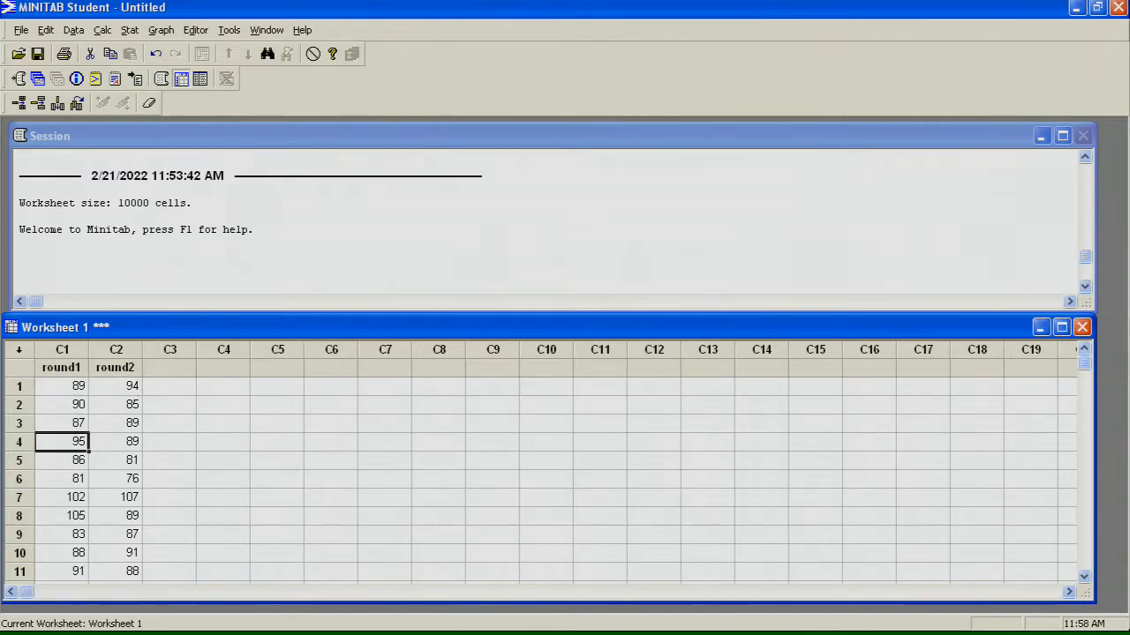
{"action": "key", "text": "Down"}
{"action": "key", "text": "Down"}
{"action": "key", "text": "Down"}
{"action": "key", "text": "Down"}
{"action": "key", "text": "Down"}
{"action": "key", "text": "Up"}
{"action": "key", "text": "Up"}
{"action": "key", "text": "Up"}
{"action": "key", "text": "Up"}
{"action": "key", "text": "Up"}
{"action": "key", "text": "Up"}
{"action": "key", "text": "Up"}
{"action": "key", "text": "Up"}
{"action": "key", "text": "Up"}
{"action": "key", "text": "Up"}
{"action": "key", "text": "Up"}
{"action": "key", "text": "Up"}
{"action": "key", "text": "Up"}
{"action": "key", "text": "Down"}
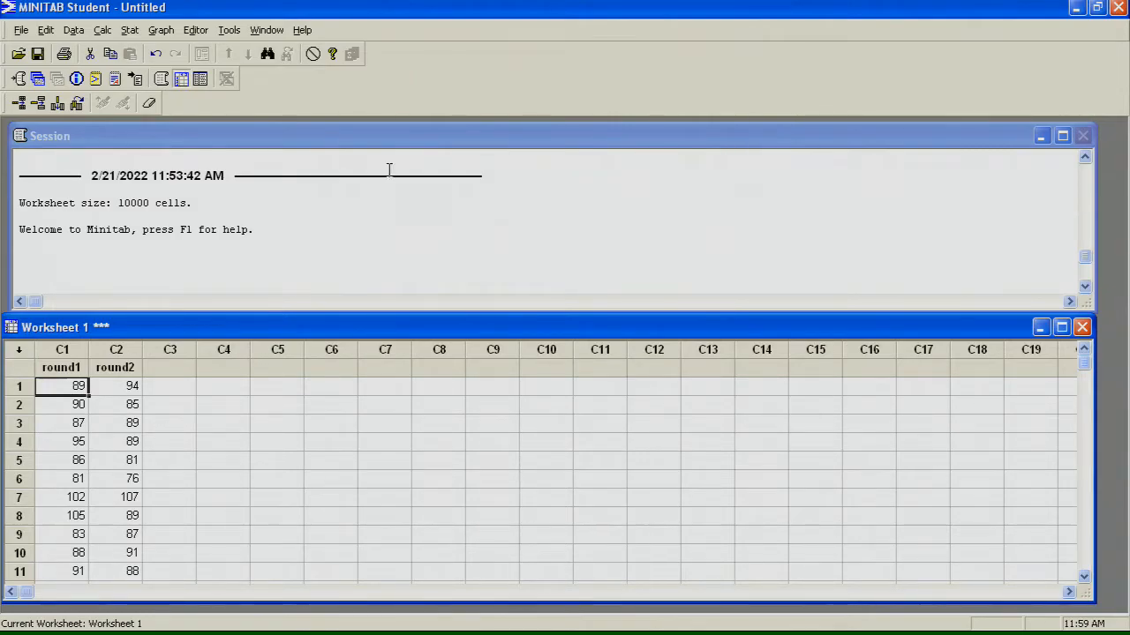
Step: Display descriptive statistics for the round1 variable
{"action": "left_click", "coordinate": [130, 31]}
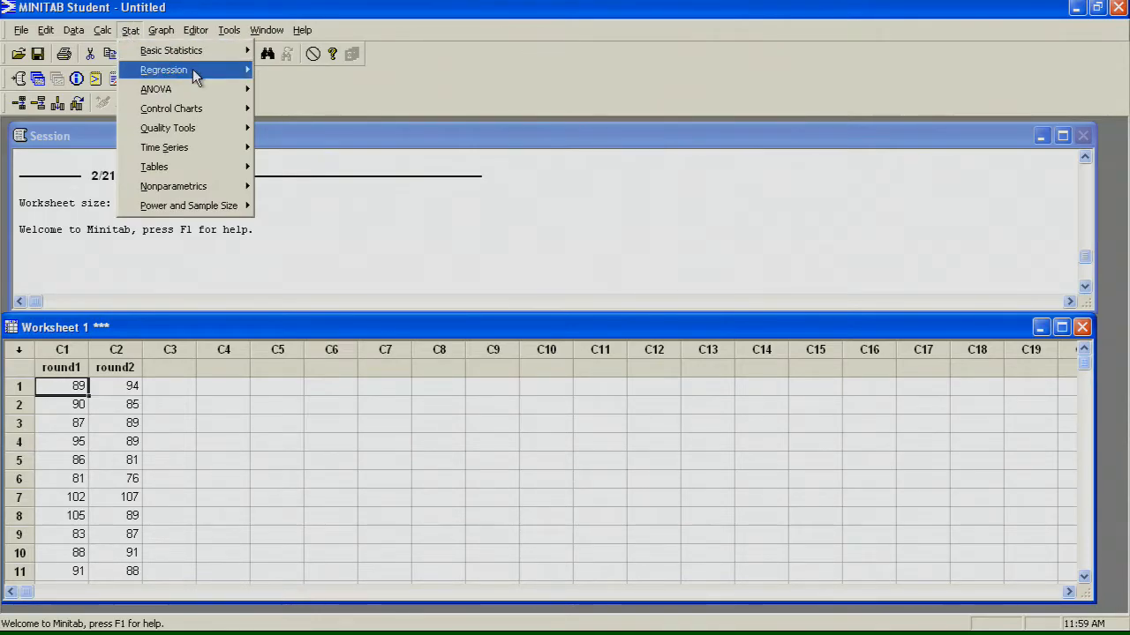
{"action": "mouse_move", "coordinate": [192, 55]}
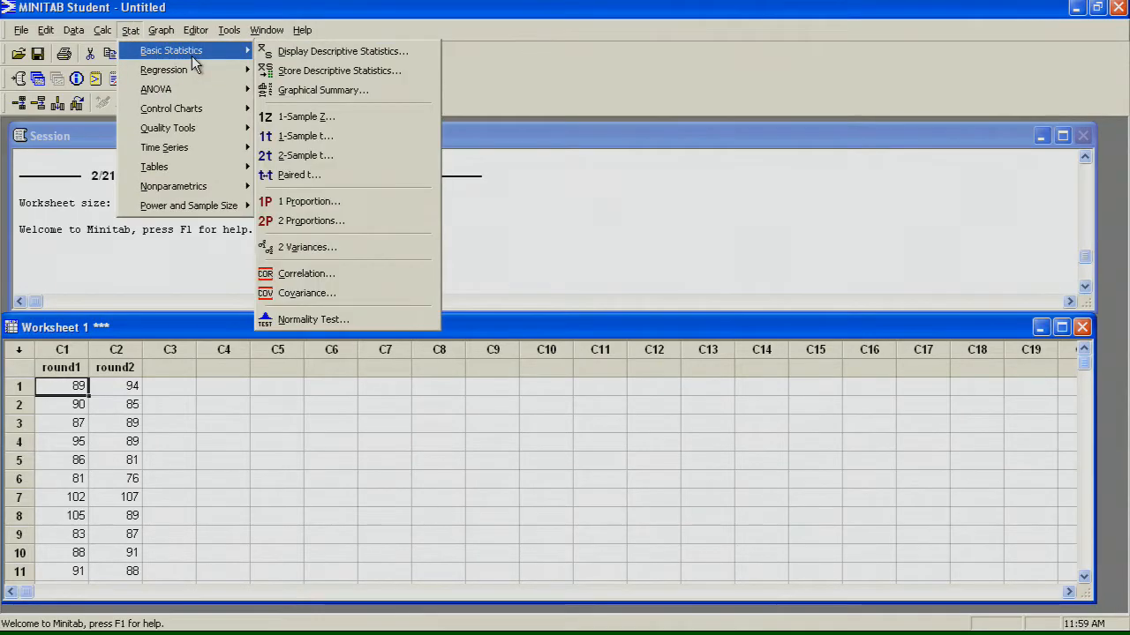
{"action": "left_click", "coordinate": [340, 55]}
{"action": "double_click", "coordinate": [458, 177]}
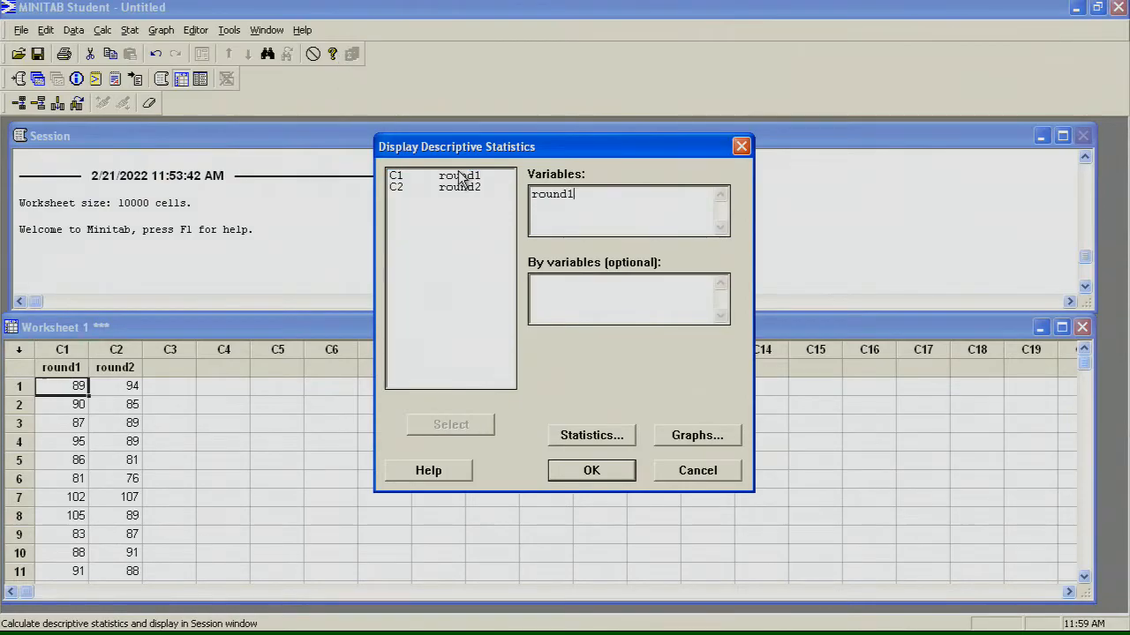
{"action": "left_click", "coordinate": [590, 470]}
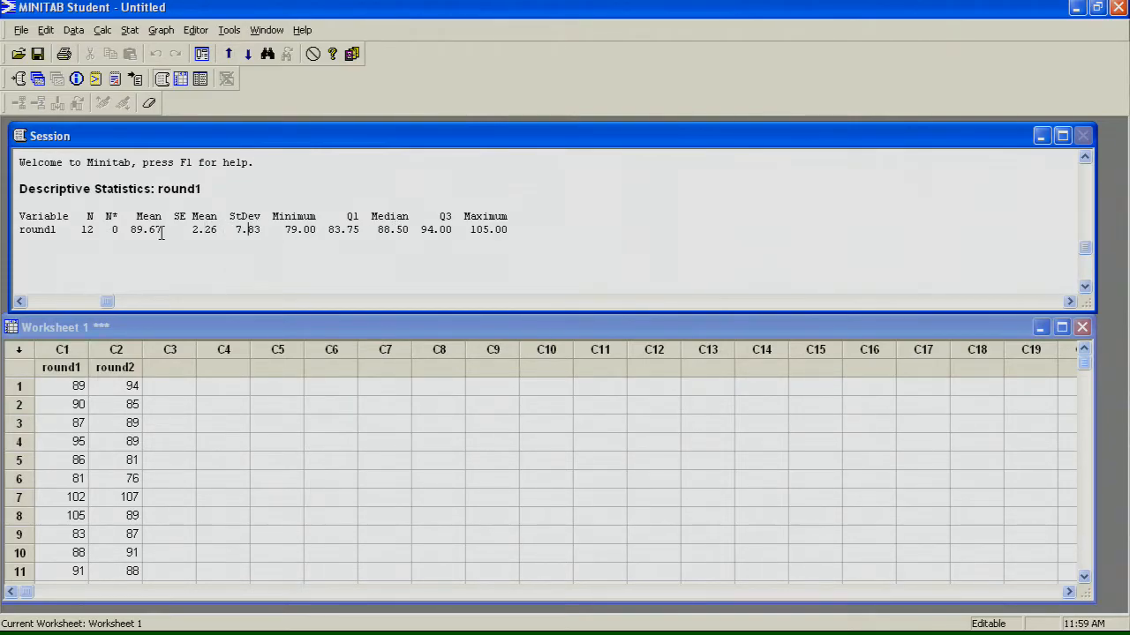
Step: Examine the mean, median, maximum and minimum of round1 in the descriptive statistics output
{"action": "left_click_drag", "start_coordinate": [162, 229], "coordinate": [131, 229]}
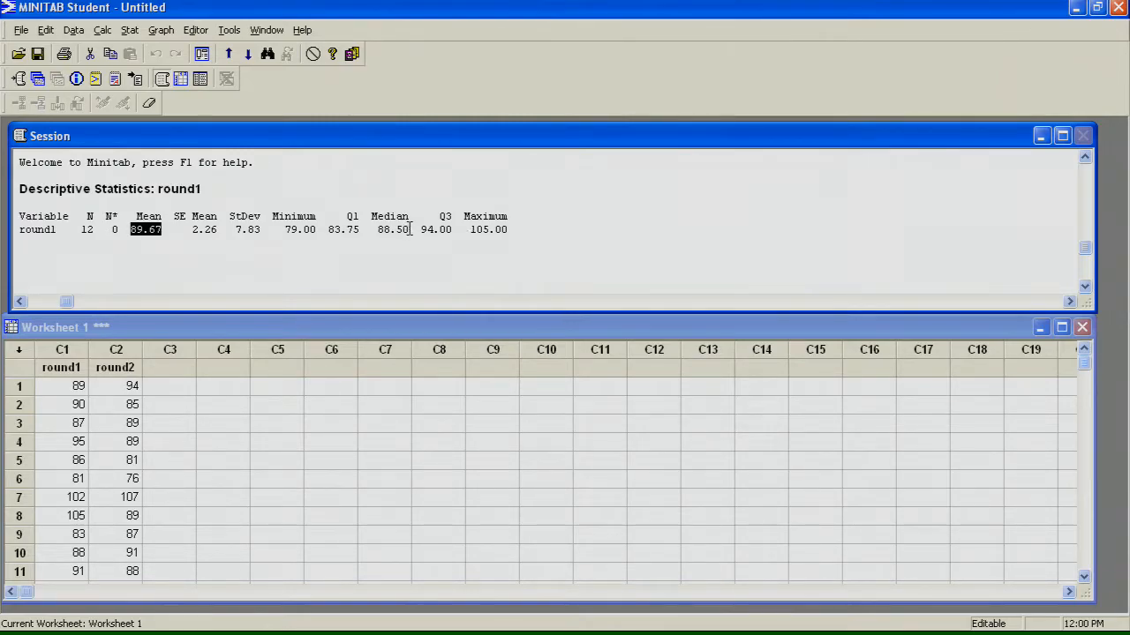
{"action": "left_click_drag", "start_coordinate": [410, 230], "coordinate": [377, 229]}
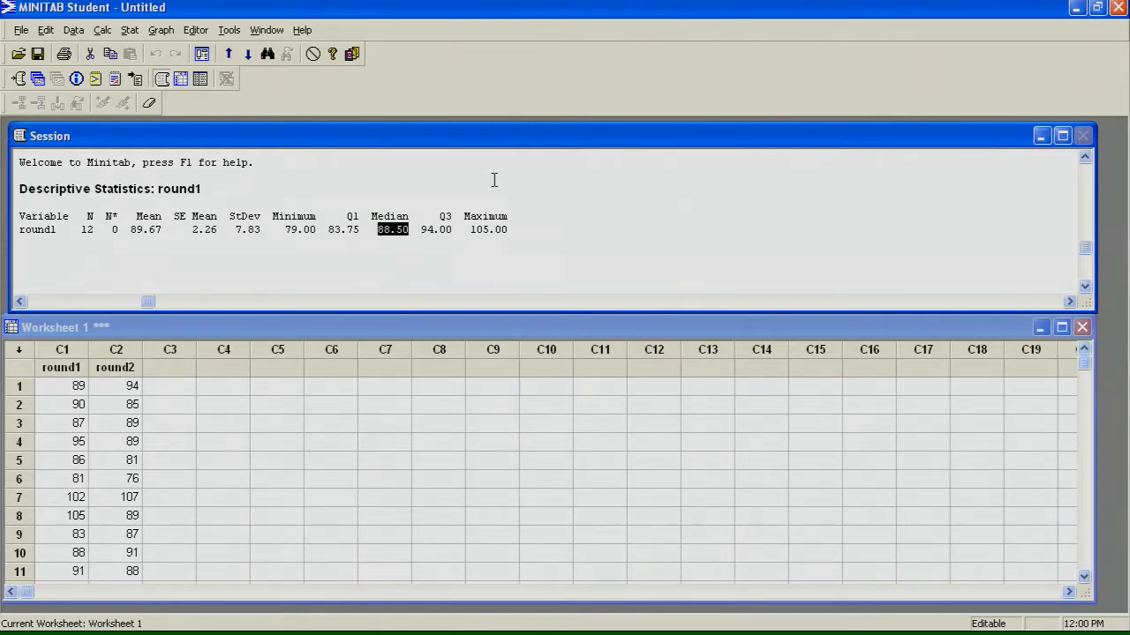
{"action": "mouse_move", "coordinate": [1085, 362]}
{"action": "left_mouse_down"}
{"action": "mouse_move", "coordinate": [1091, 395]}
{"action": "mouse_move", "coordinate": [1084, 353]}
{"action": "left_mouse_up"}
{"action": "left_click", "coordinate": [389, 233]}
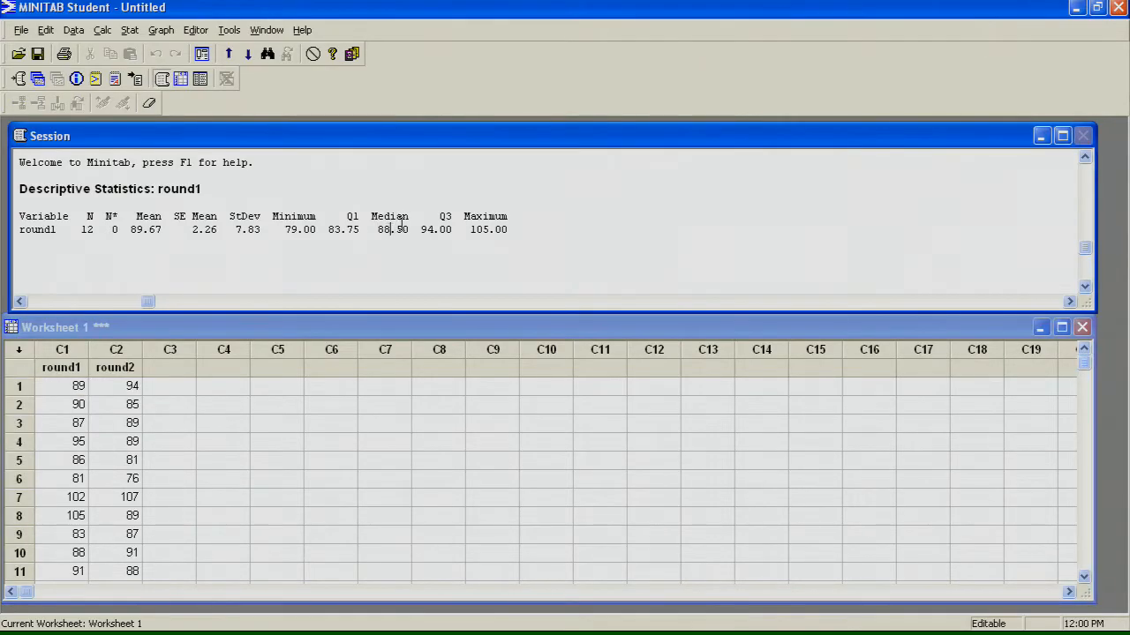
{"action": "left_click_drag", "start_coordinate": [403, 230], "coordinate": [396, 229]}
{"action": "left_click", "coordinate": [512, 229]}
{"action": "left_click_drag", "start_coordinate": [511, 229], "coordinate": [471, 230]}
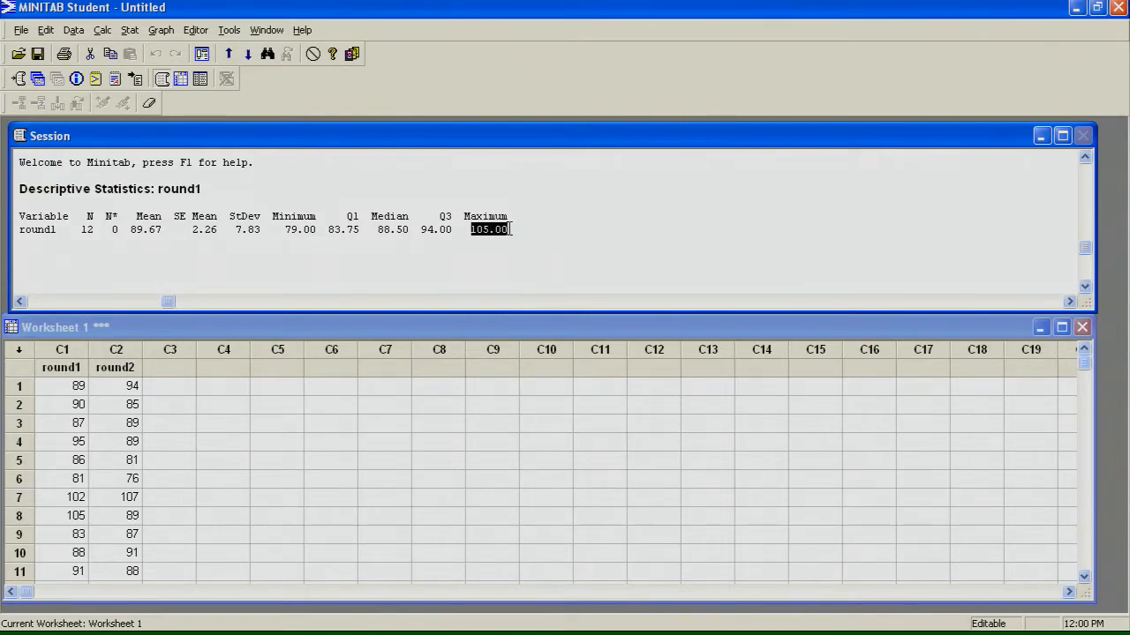
{"action": "left_click_drag", "start_coordinate": [317, 229], "coordinate": [280, 229]}
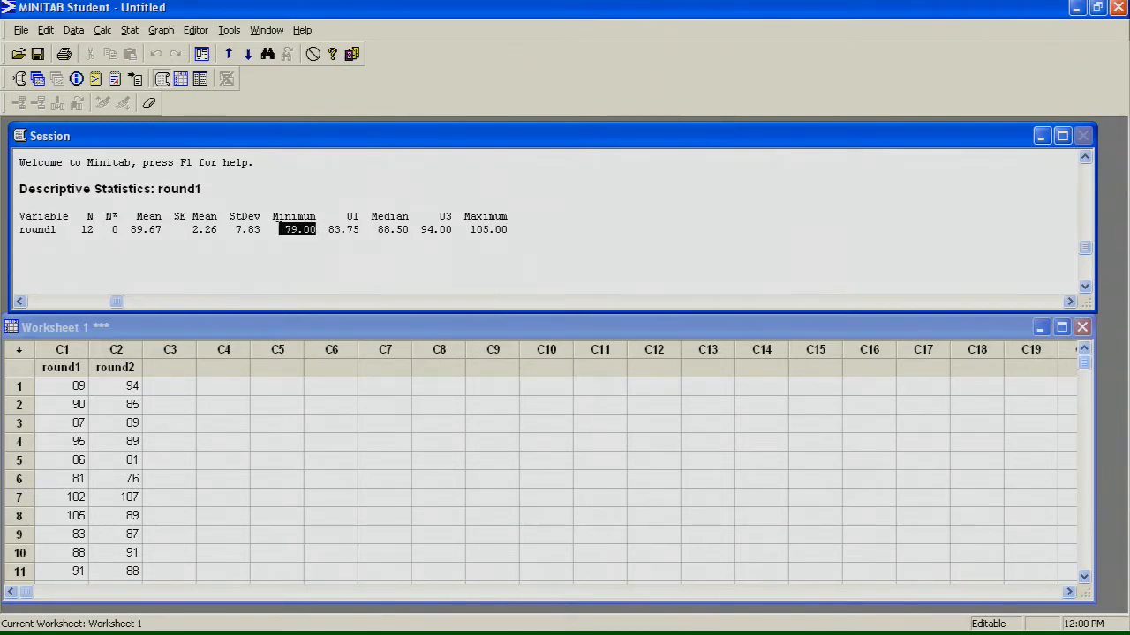
{"action": "left_click", "coordinate": [301, 221]}
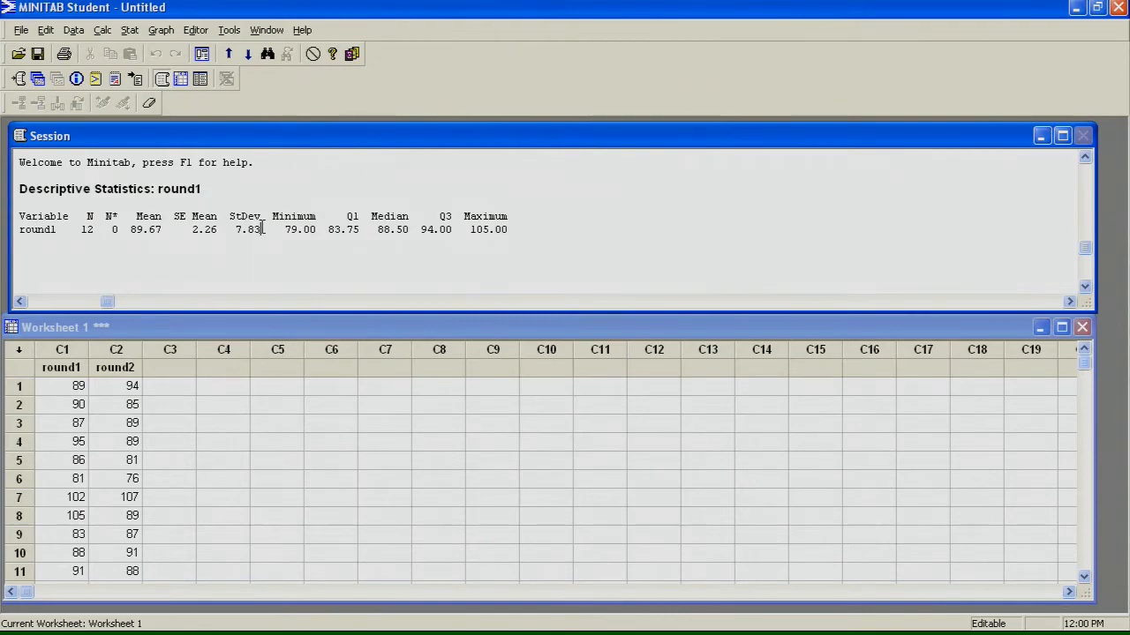
Step: Examine the standard deviation and minimum of round1 in the descriptive statistics output
{"action": "left_click_drag", "start_coordinate": [261, 229], "coordinate": [235, 229]}
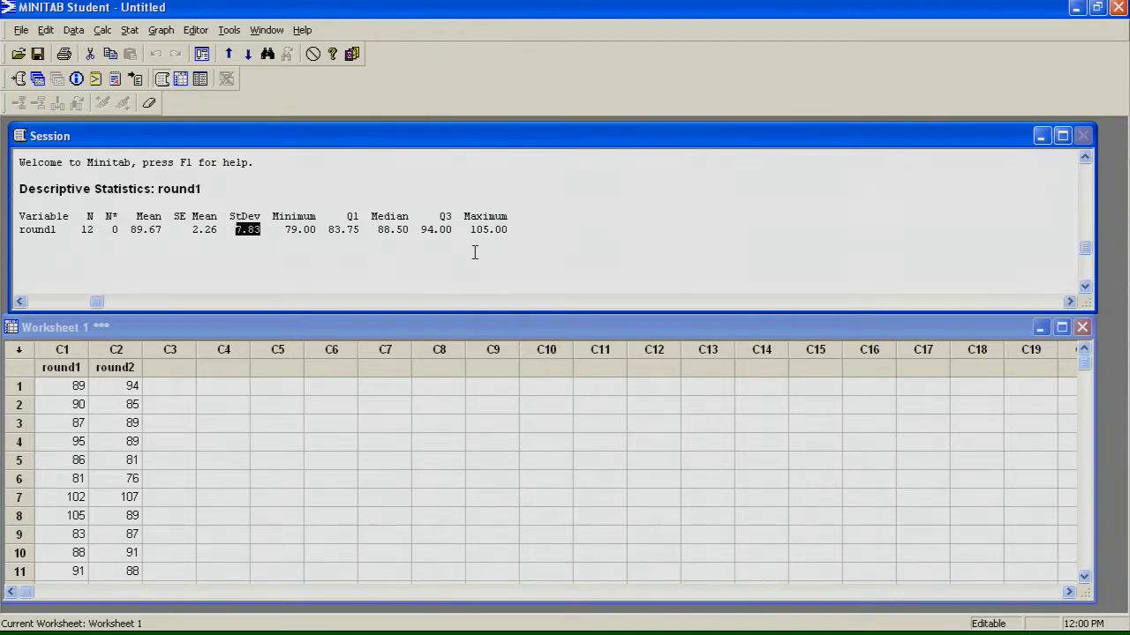
{"action": "left_click", "coordinate": [533, 235]}
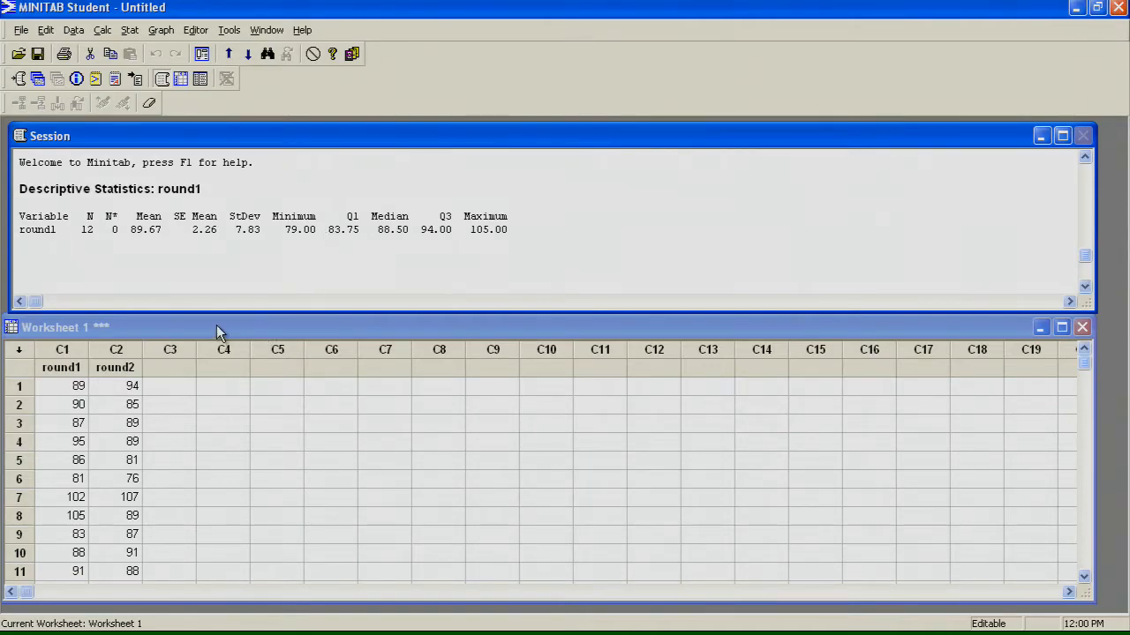
{"action": "left_click", "coordinate": [303, 232]}
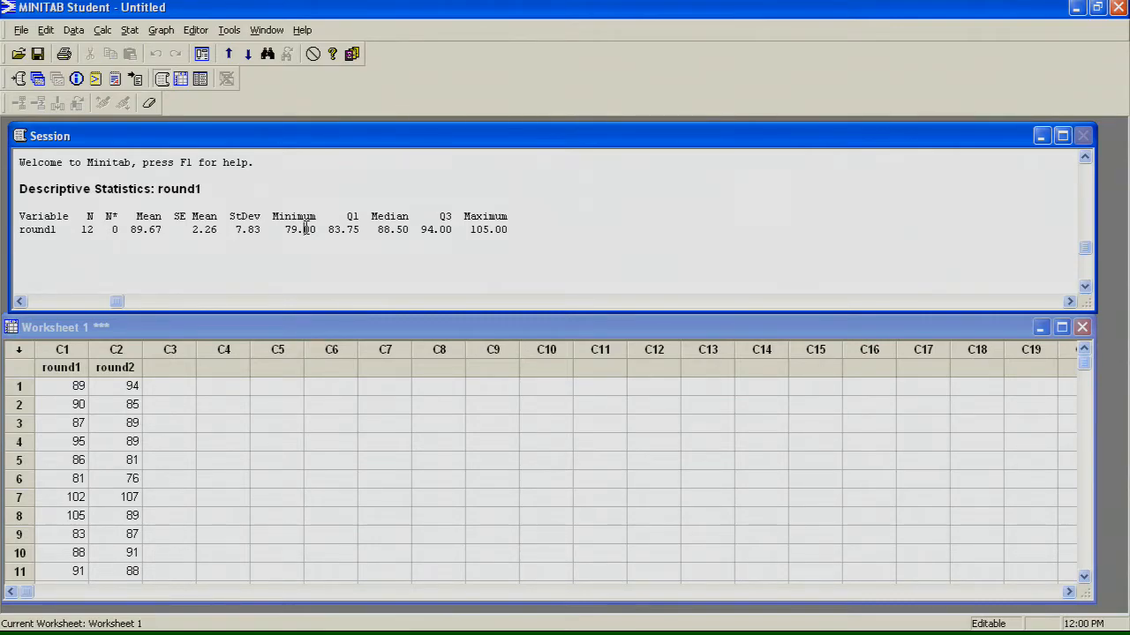
Step: Display descriptive statistics for the round2 variable in place of round1
{"action": "left_click", "coordinate": [129, 35]}
{"action": "mouse_move", "coordinate": [159, 50]}
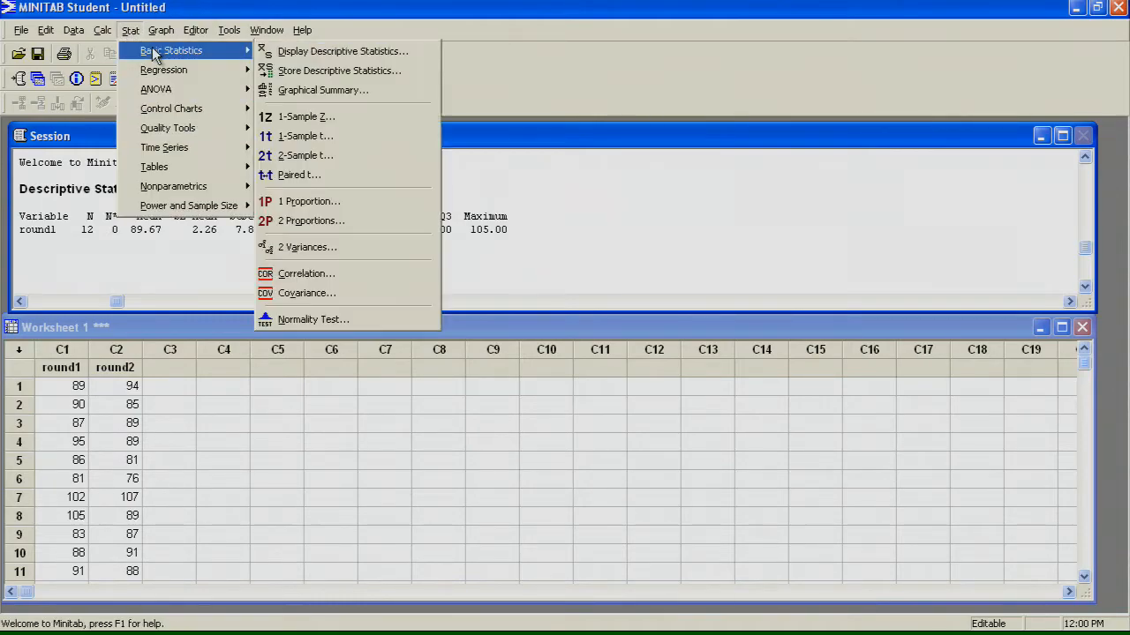
{"action": "left_click", "coordinate": [288, 50]}
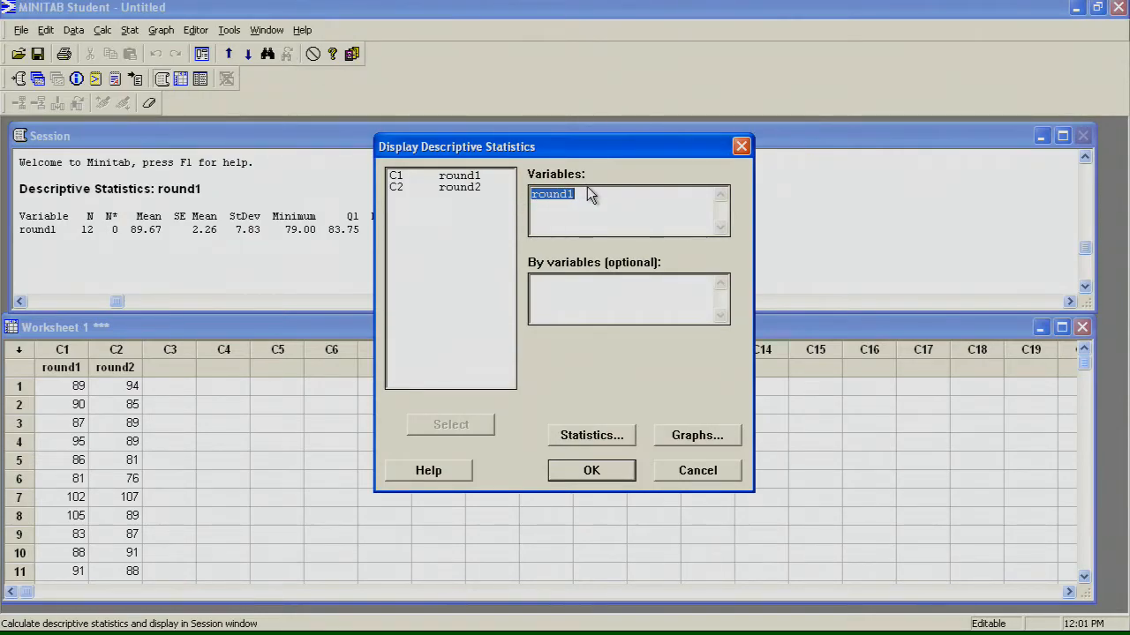
{"action": "double_click", "coordinate": [483, 188]}
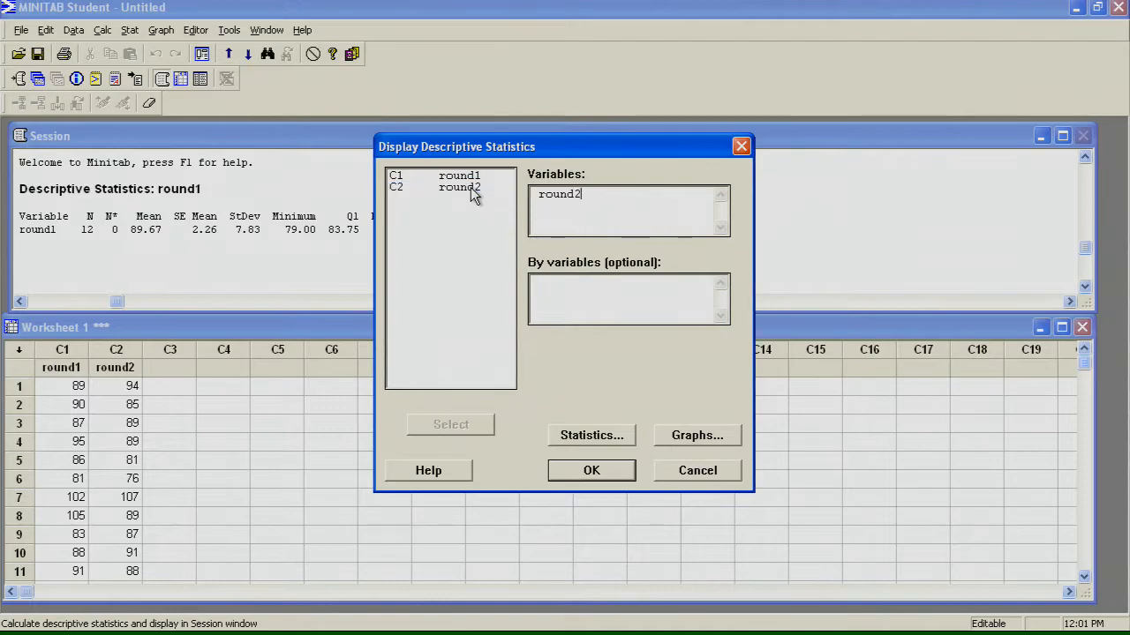
{"action": "left_click", "coordinate": [591, 471]}
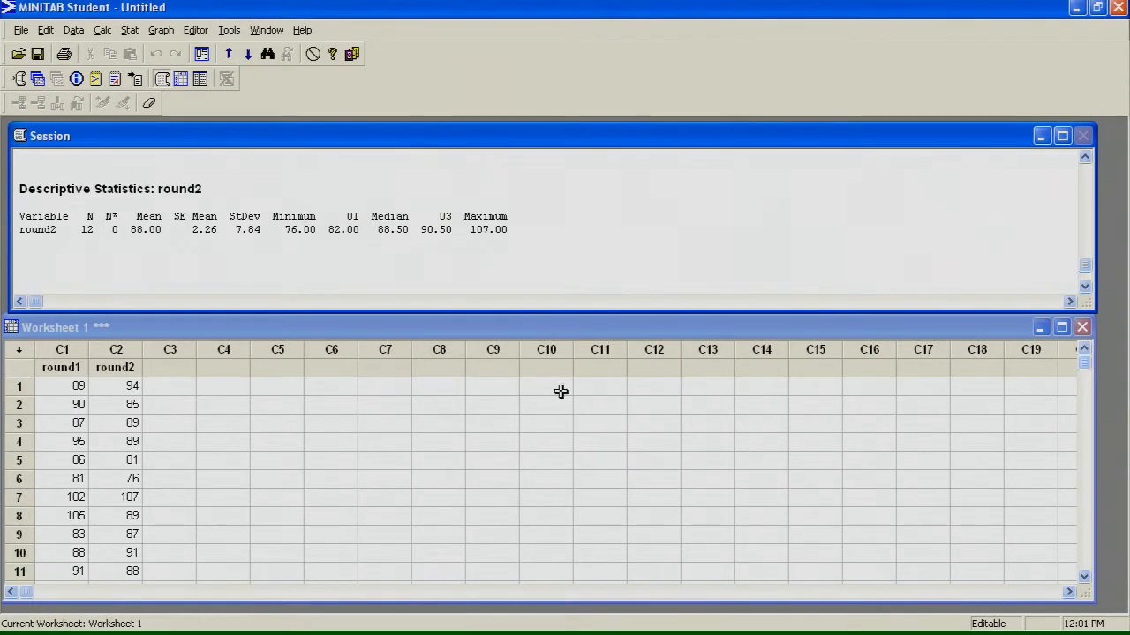
Step: Maximize the session output to compare the medians and means of round1 and round2, and restore its size
{"action": "left_click", "coordinate": [1061, 135]}
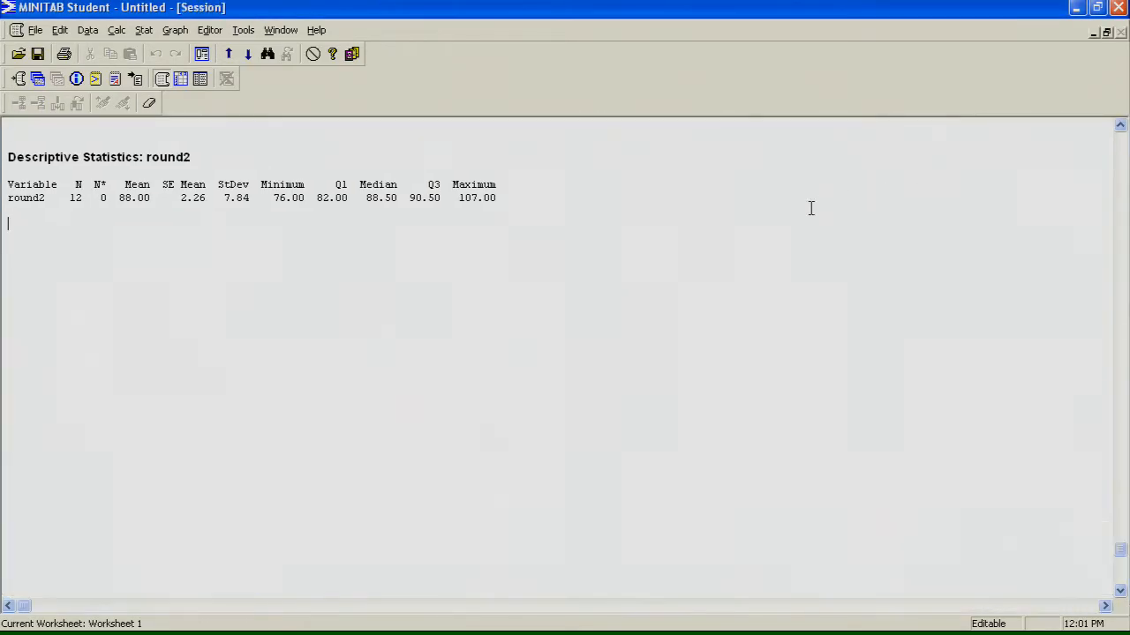
{"action": "scroll", "coordinate": [650, 235], "scroll_direction": "up", "scroll_amount": 2}
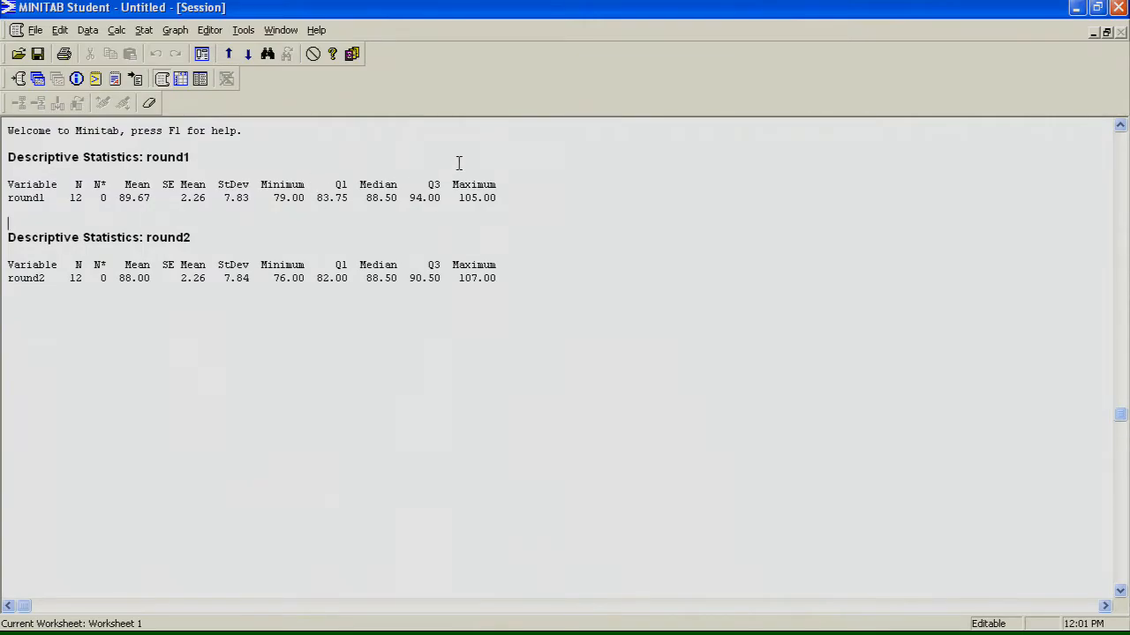
{"action": "left_click_drag", "start_coordinate": [399, 199], "coordinate": [348, 199]}
{"action": "left_click_drag", "start_coordinate": [397, 279], "coordinate": [365, 279]}
{"action": "left_click_drag", "start_coordinate": [367, 197], "coordinate": [395, 195]}
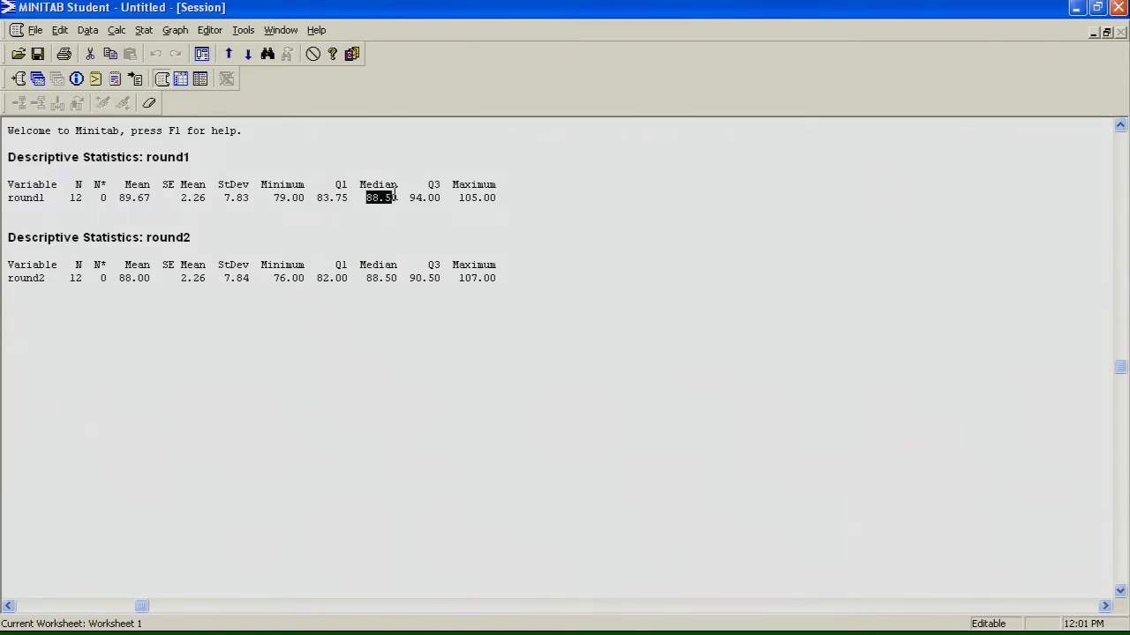
{"action": "left_click_drag", "start_coordinate": [155, 271], "coordinate": [134, 278]}
{"action": "left_click", "coordinate": [138, 278]}
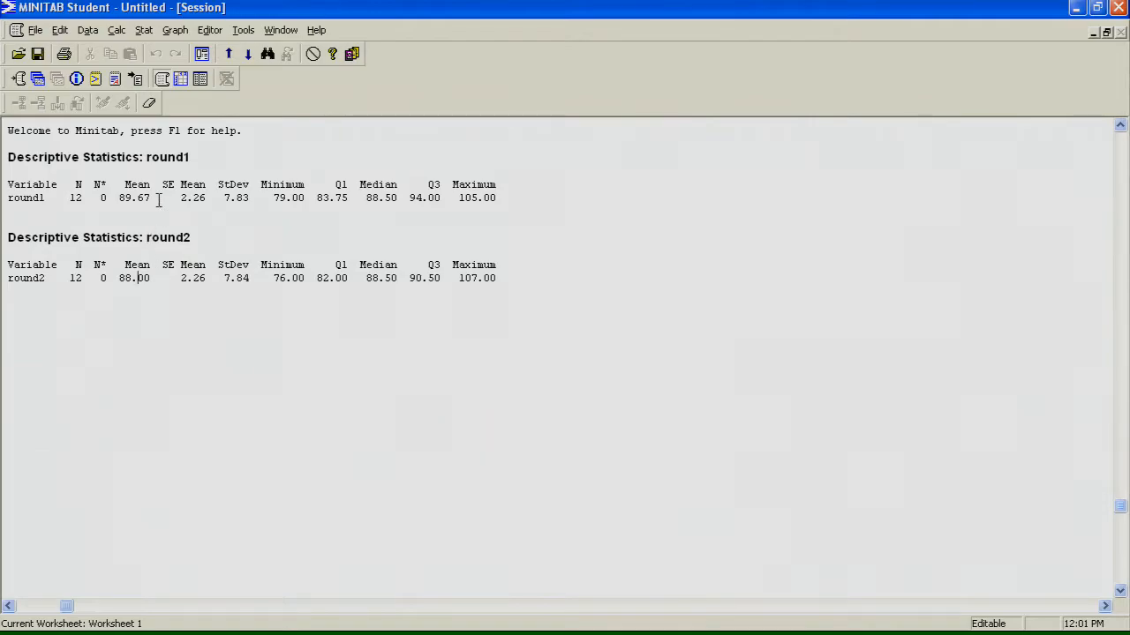
{"action": "left_click_drag", "start_coordinate": [154, 278], "coordinate": [121, 278]}
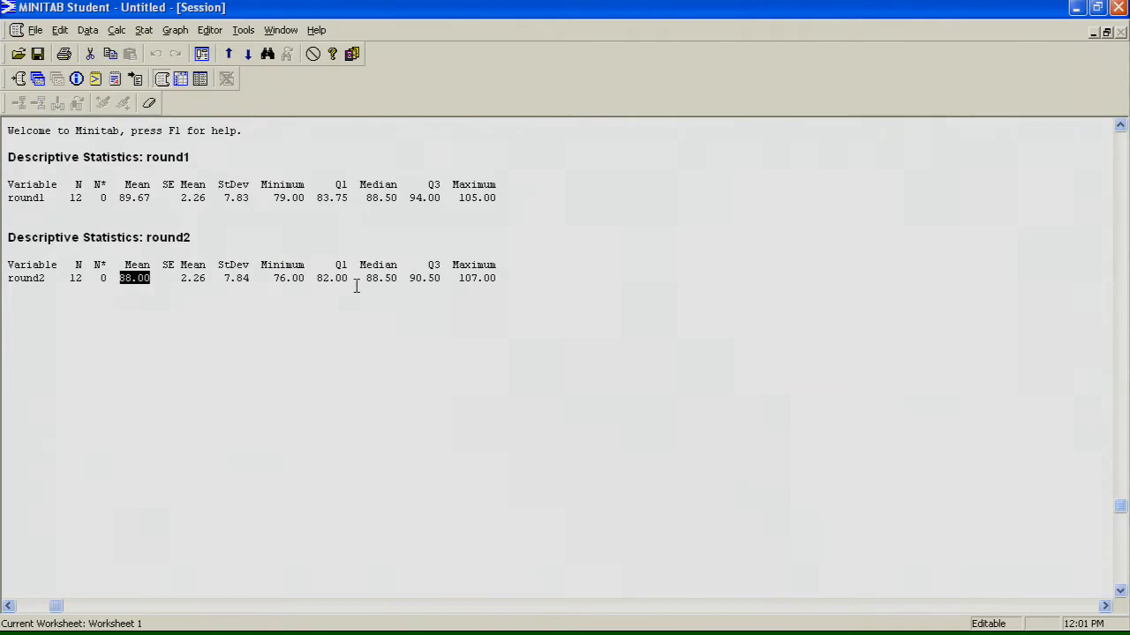
{"action": "left_click", "coordinate": [1106, 33]}
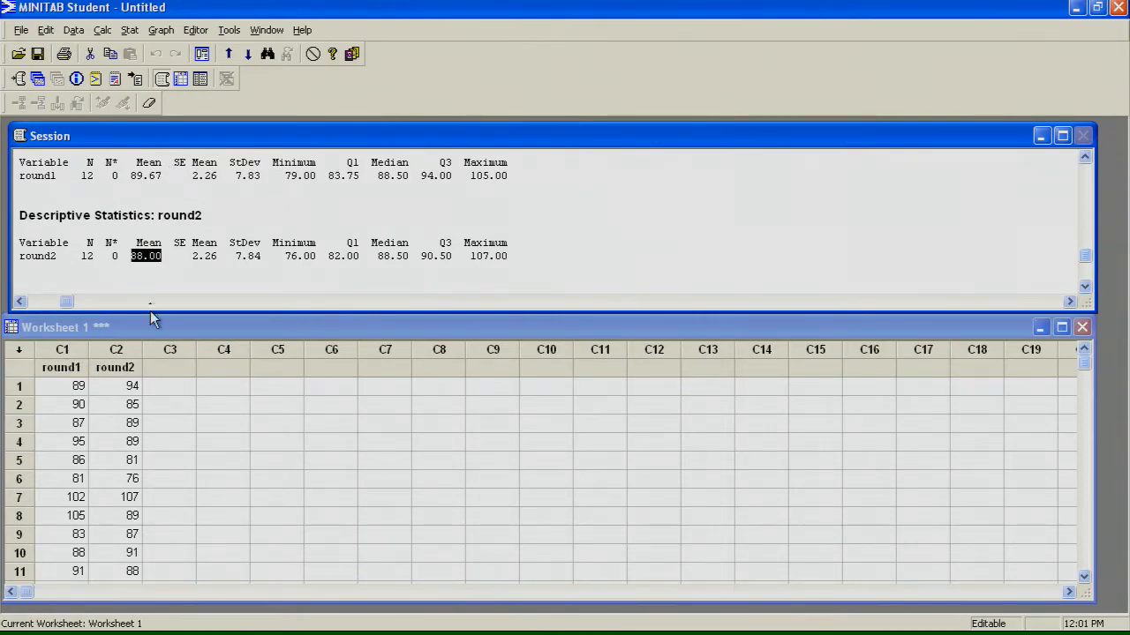
Step: Compare the medians and standard deviations of round1 and round2 in the session output
{"action": "left_click", "coordinate": [254, 249]}
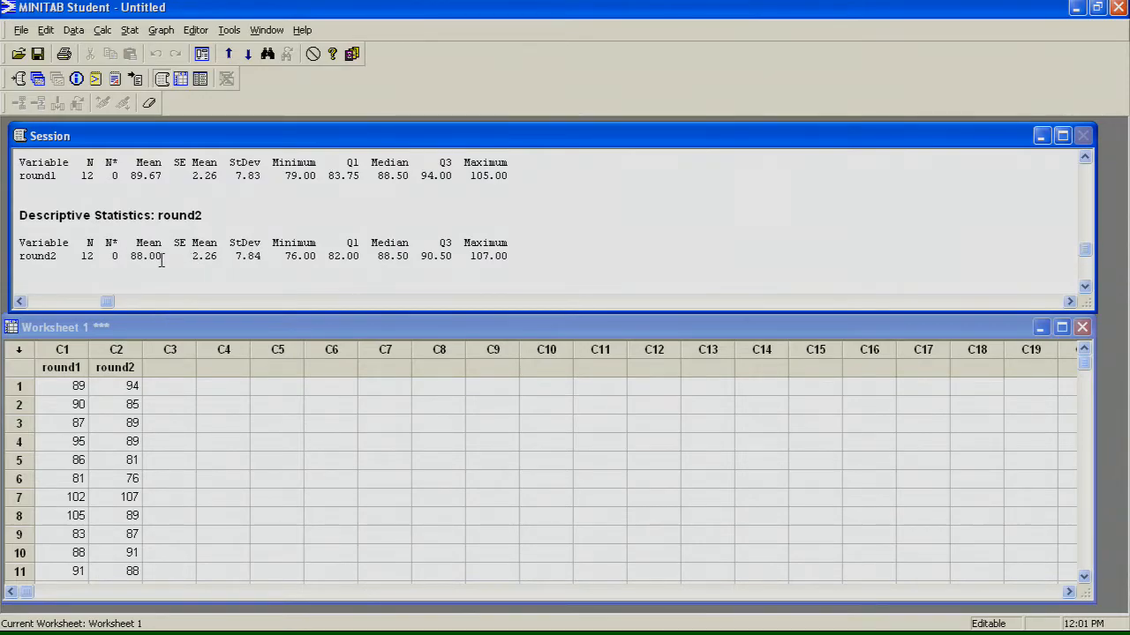
{"action": "double_click", "coordinate": [385, 175]}
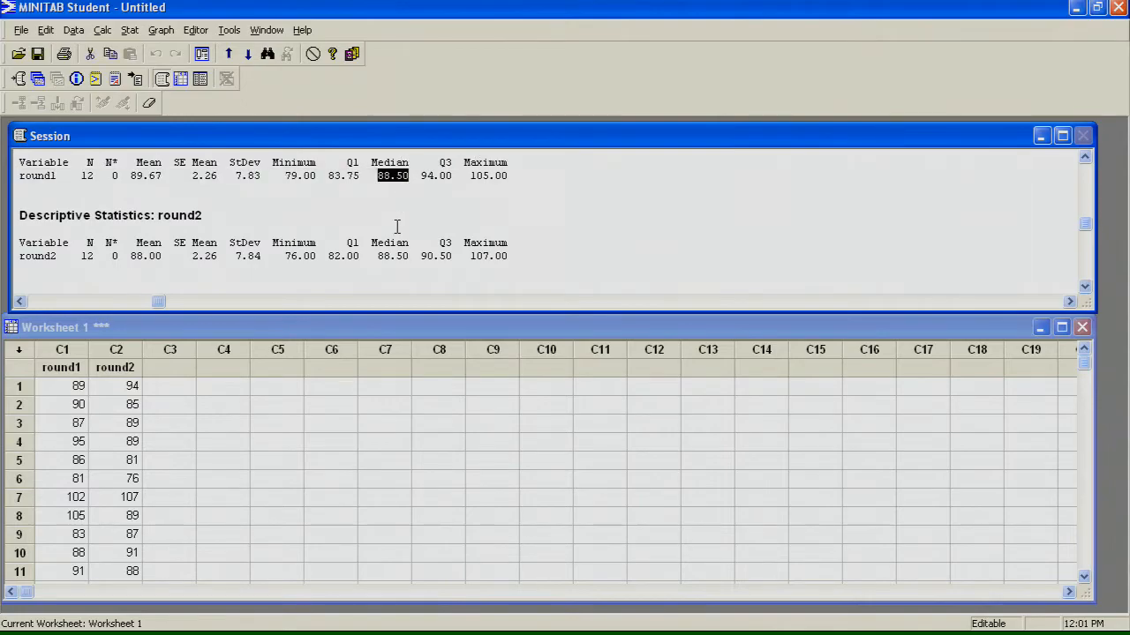
{"action": "left_click_drag", "start_coordinate": [381, 255], "coordinate": [404, 256]}
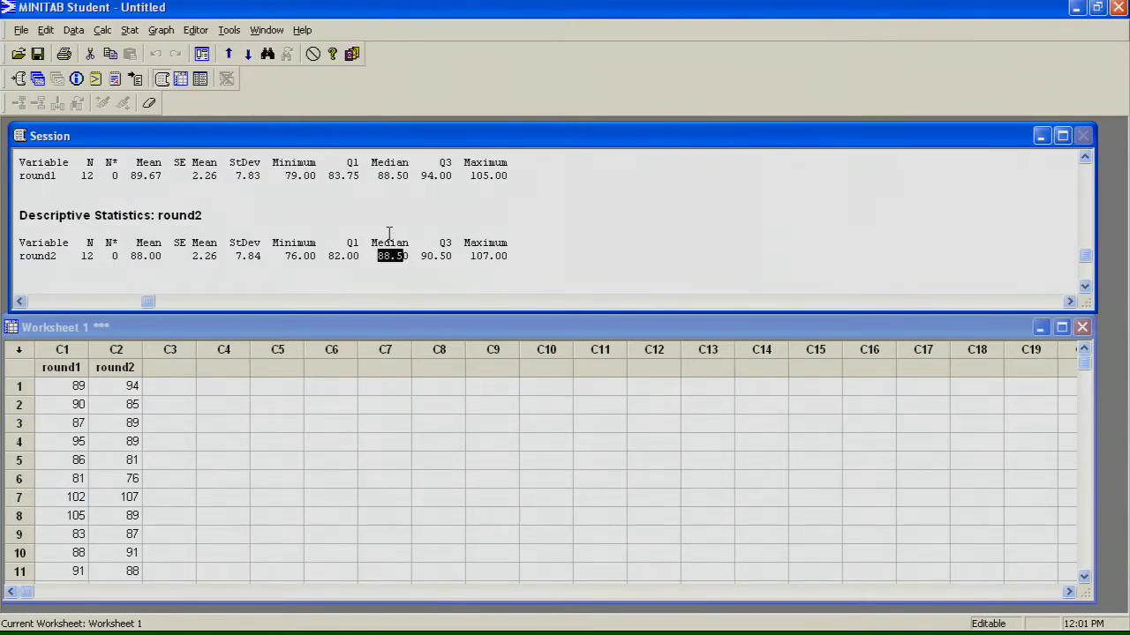
{"action": "left_click_drag", "start_coordinate": [254, 176], "coordinate": [235, 175]}
{"action": "left_click_drag", "start_coordinate": [262, 256], "coordinate": [236, 254]}
{"action": "left_click", "coordinate": [248, 189]}
{"action": "left_click", "coordinate": [517, 175]}
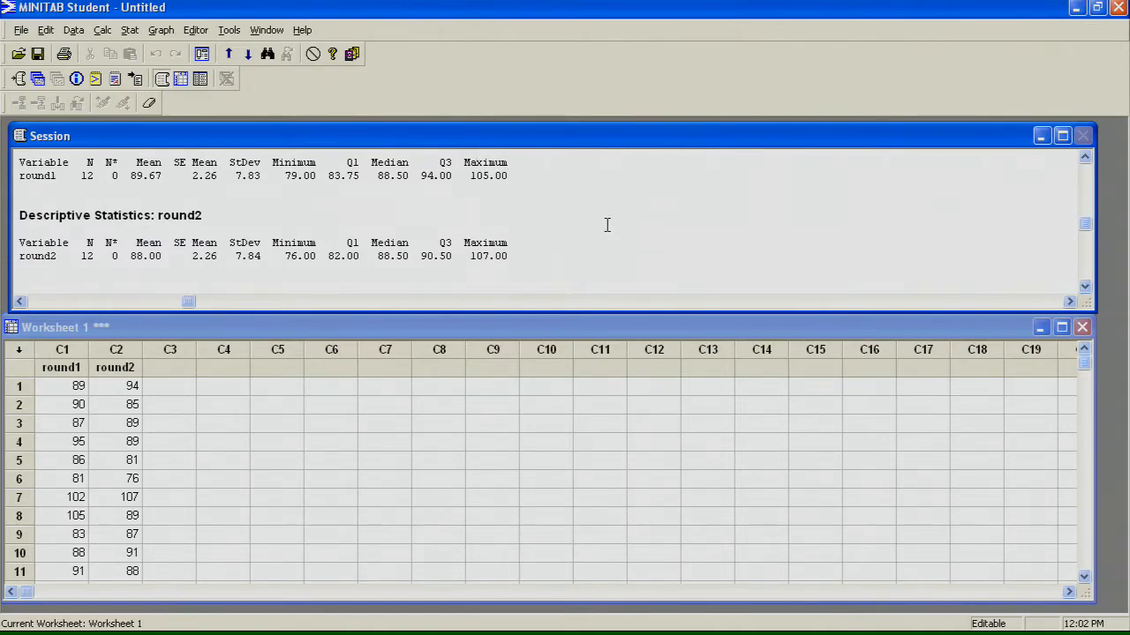
Step: Create a simple boxplot with multiple Y's using round1 and round2 as the graph variables
{"action": "left_click", "coordinate": [159, 32]}
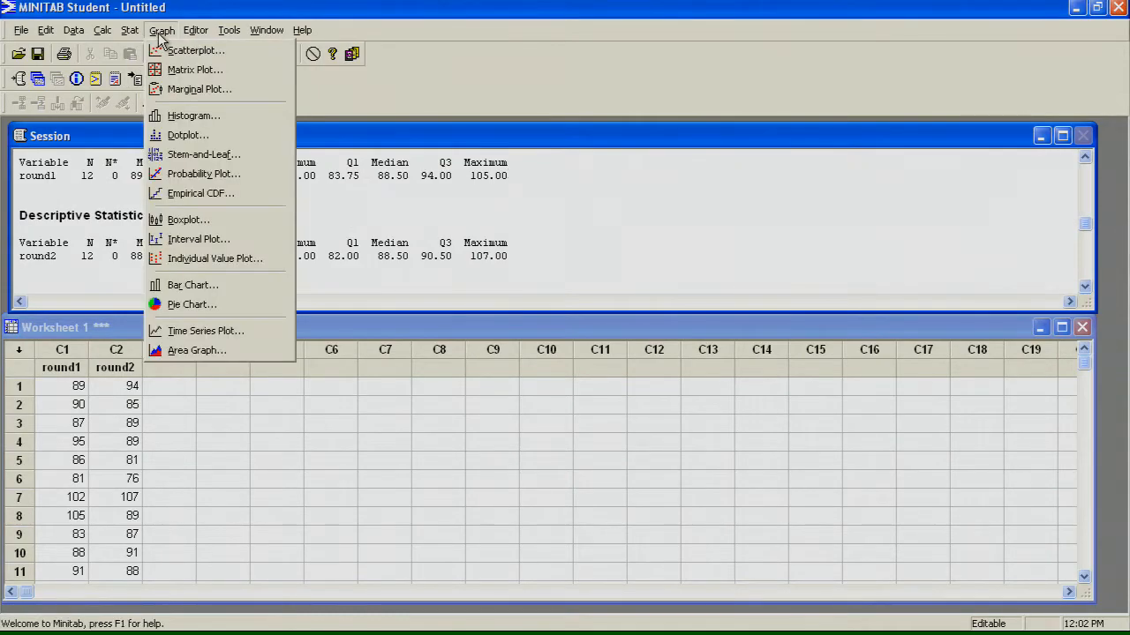
{"action": "left_click", "coordinate": [176, 219]}
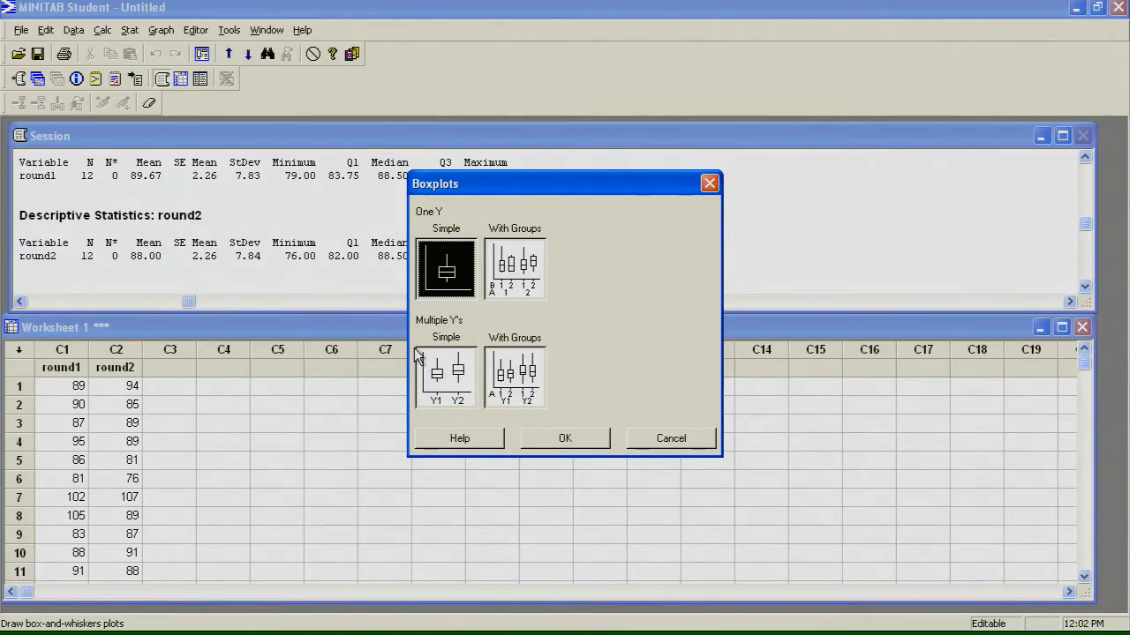
{"action": "left_click", "coordinate": [468, 386]}
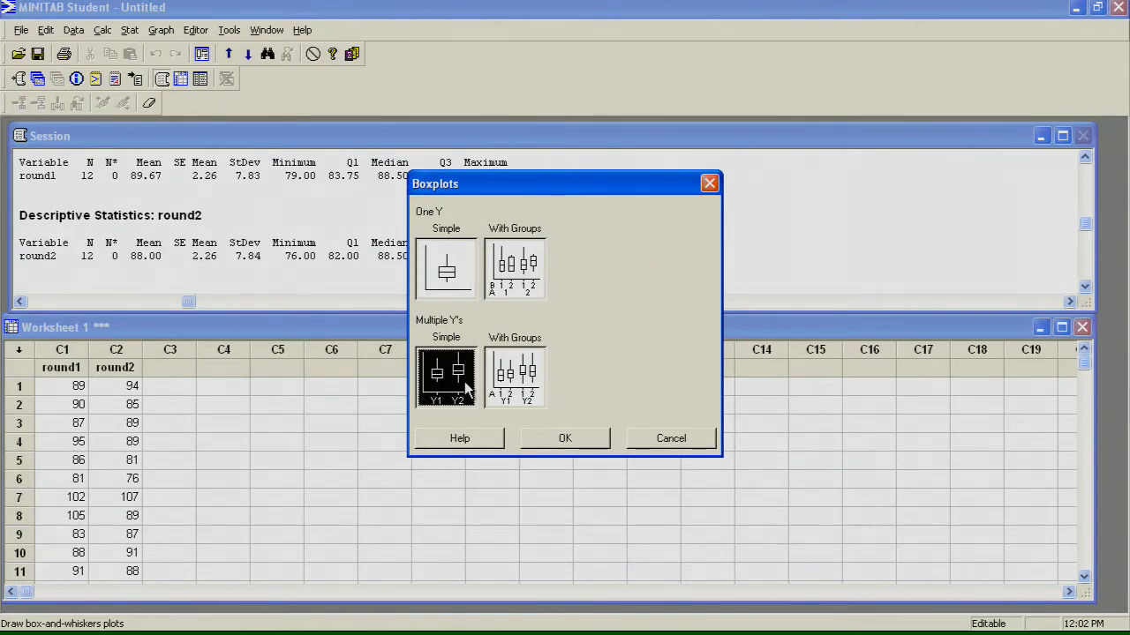
{"action": "left_click", "coordinate": [566, 439]}
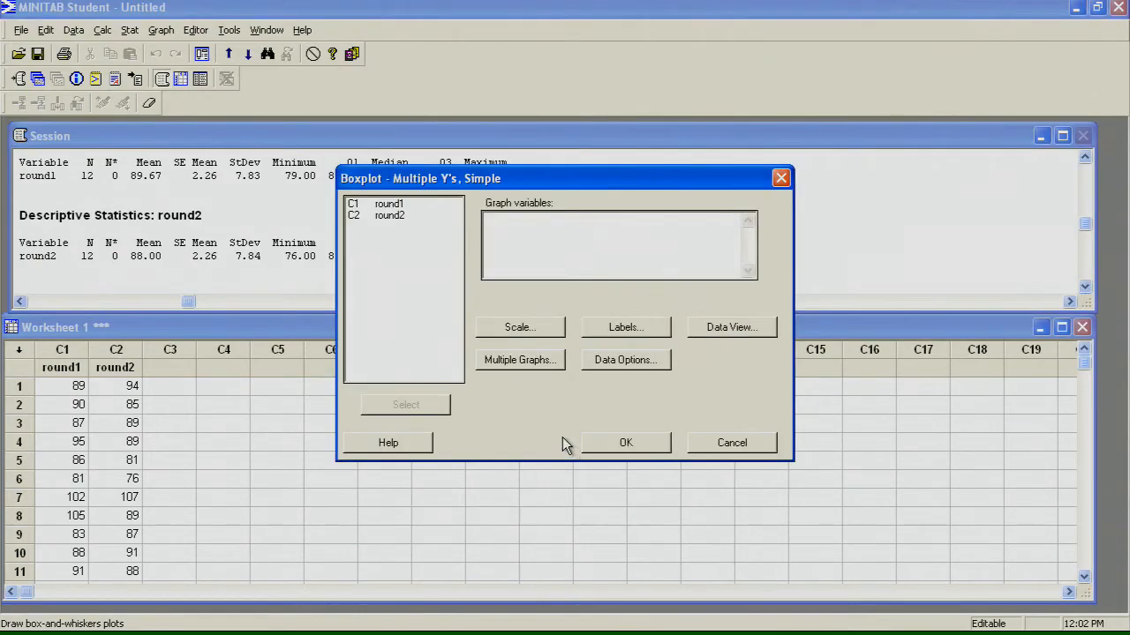
{"action": "double_click", "coordinate": [389, 204]}
{"action": "double_click", "coordinate": [393, 216]}
{"action": "left_click", "coordinate": [624, 445]}
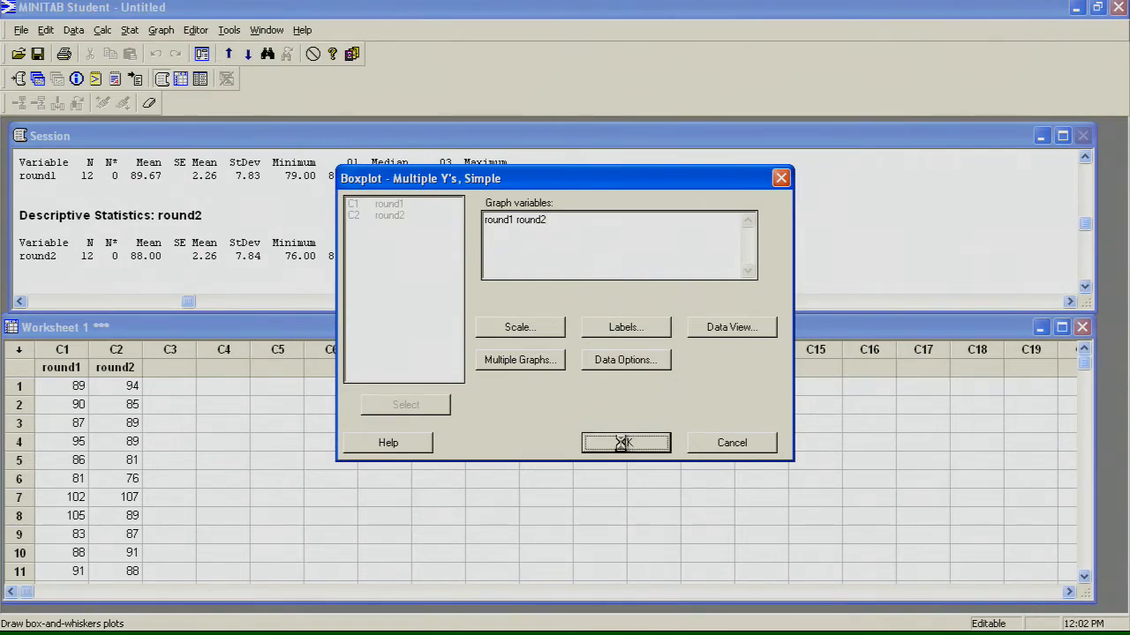
Step: Reposition the boxplot window over the session output and worksheet, and compare the round1 and round2 boxplots
{"action": "left_click_drag", "start_coordinate": [358, 141], "coordinate": [717, 182]}
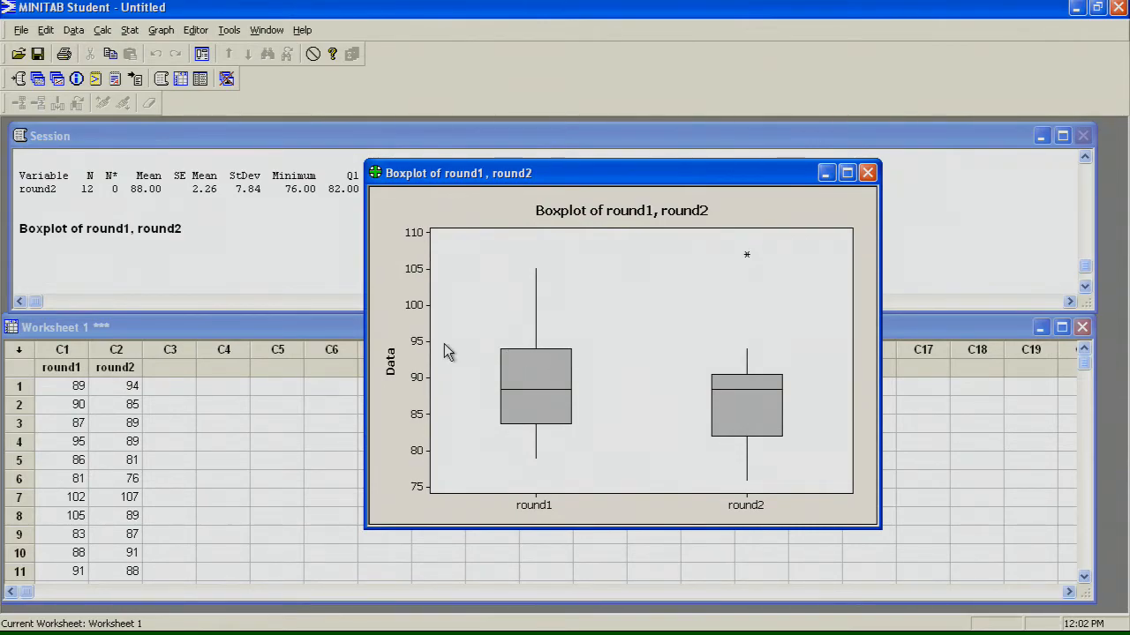
{"action": "left_click_drag", "start_coordinate": [597, 177], "coordinate": [687, 122]}
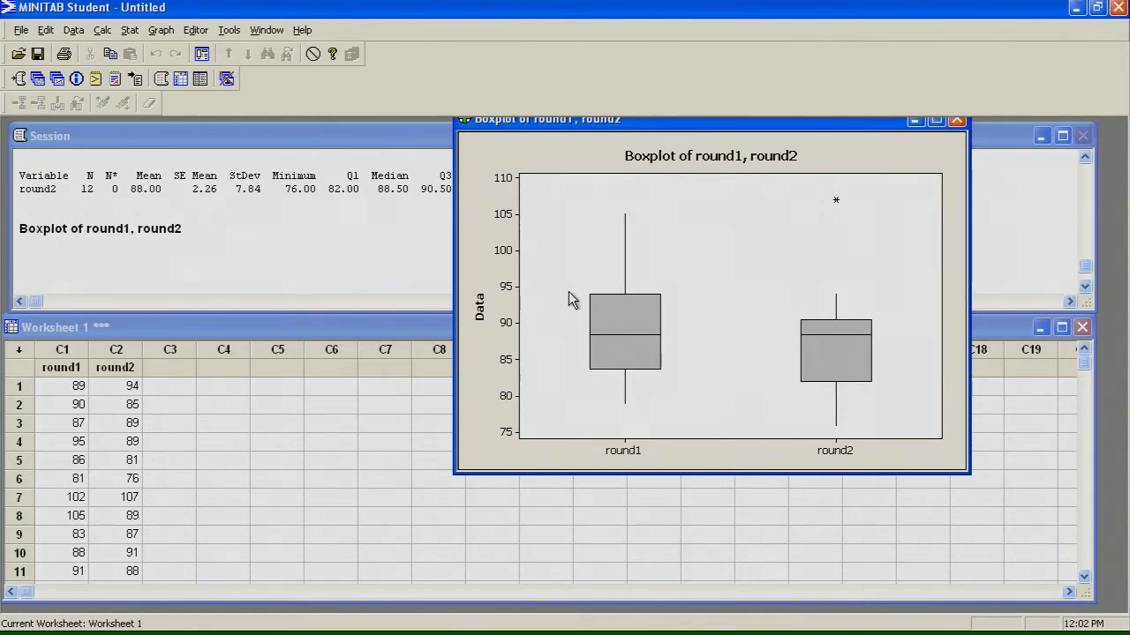
{"action": "left_click_drag", "start_coordinate": [577, 291], "coordinate": [561, 293]}
{"action": "mouse_move", "coordinate": [653, 292]}
{"action": "left_mouse_down"}
{"action": "mouse_move", "coordinate": [674, 273]}
{"action": "mouse_move", "coordinate": [670, 284]}
{"action": "left_mouse_up"}
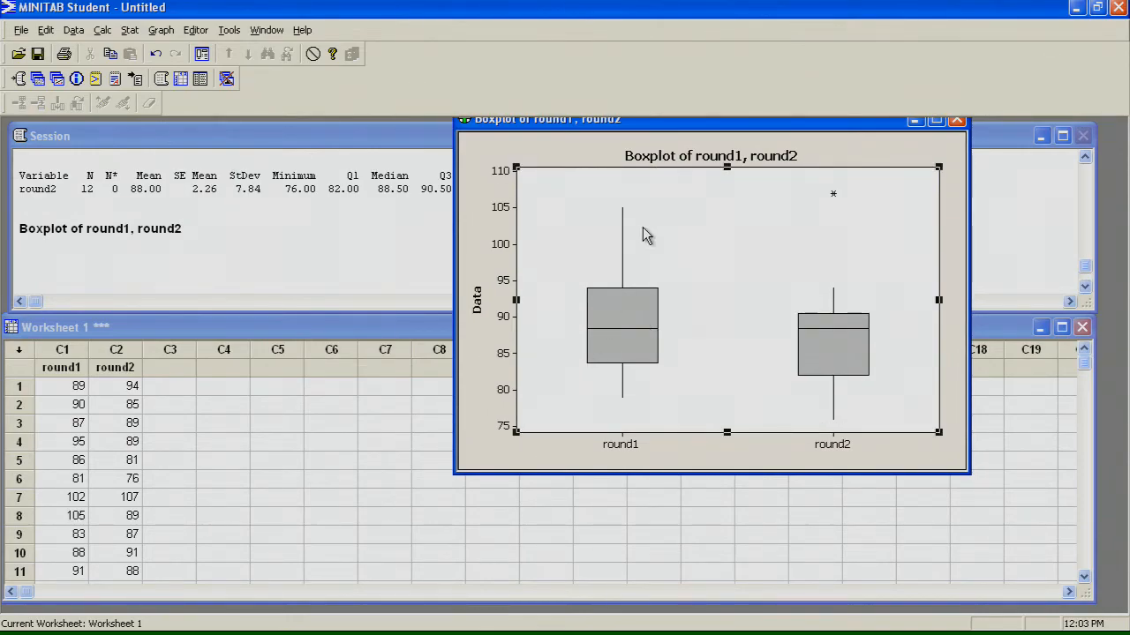
{"action": "left_click_drag", "start_coordinate": [624, 130], "coordinate": [522, 241]}
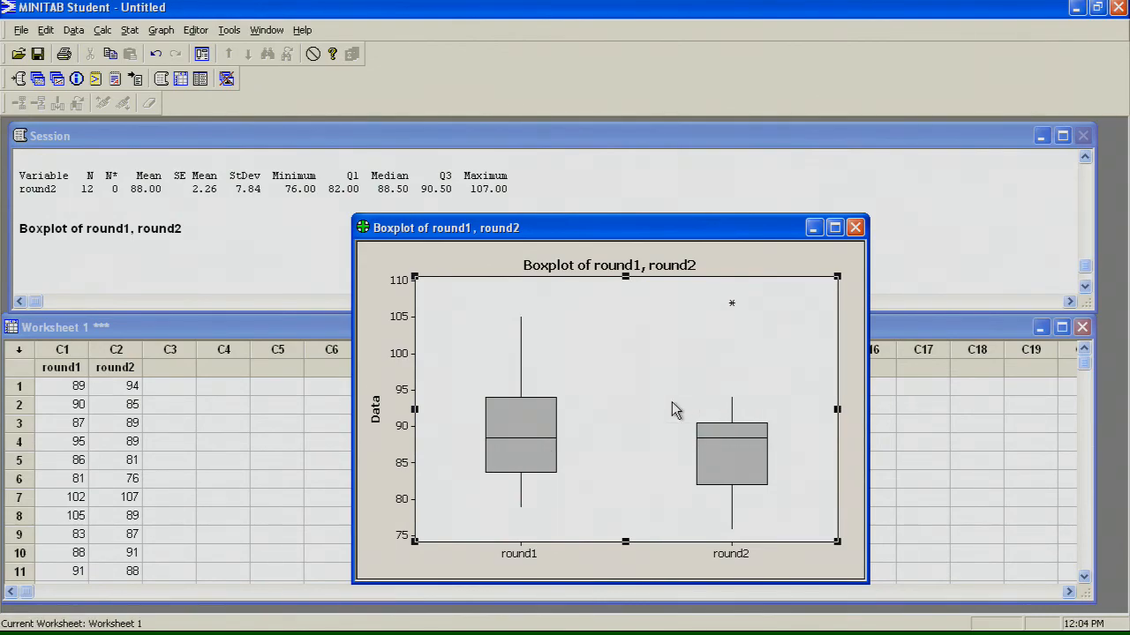
{"action": "left_click_drag", "start_coordinate": [666, 232], "coordinate": [757, 165]}
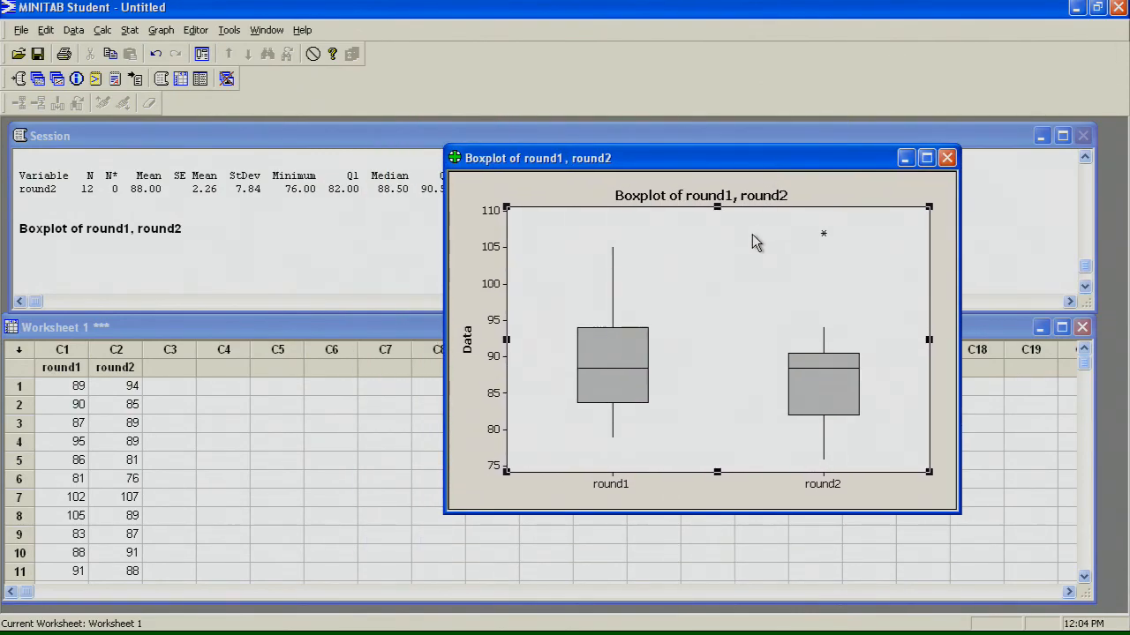